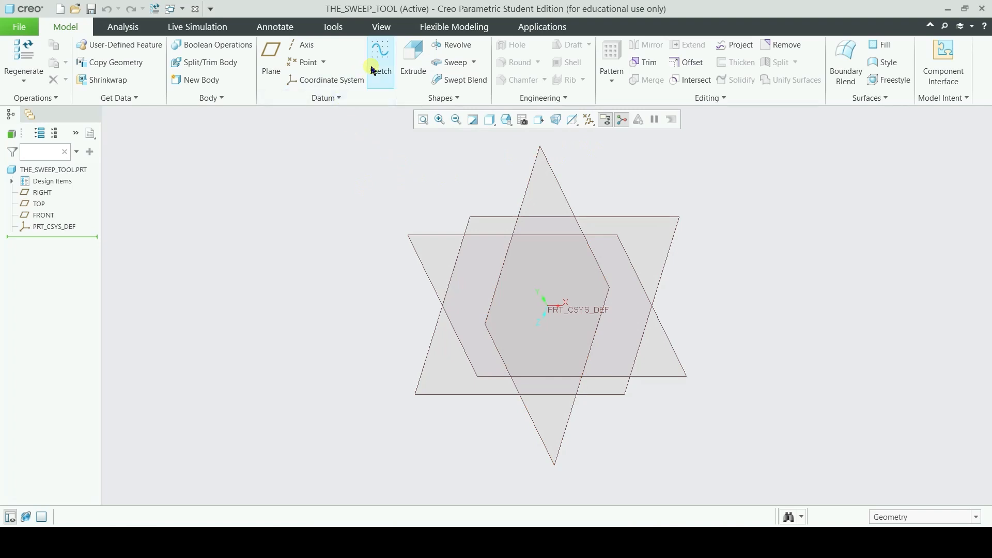
Start a sketch on the FRONT datum plane with RIGHT as the reference and orient the view parallel to it
click(387, 55)
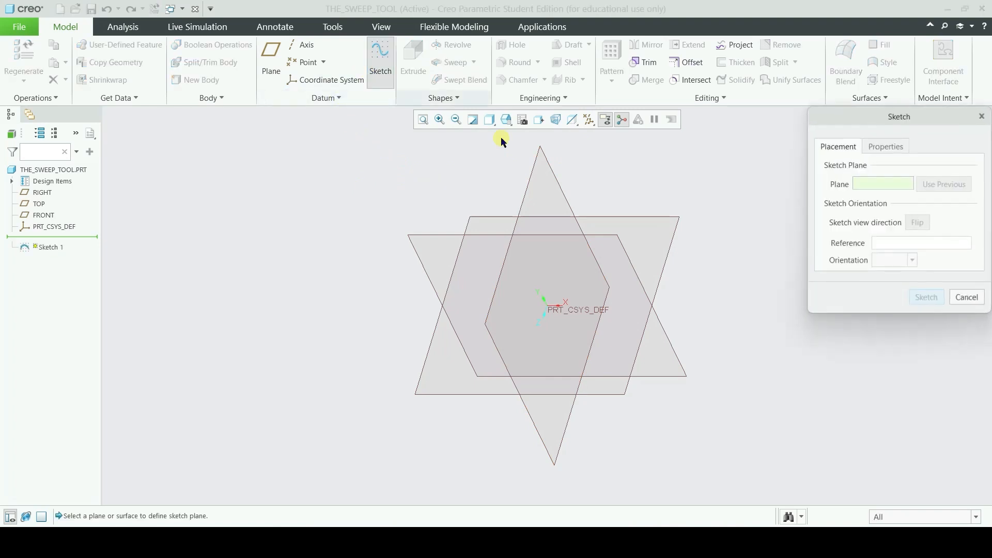
click(602, 236)
click(925, 299)
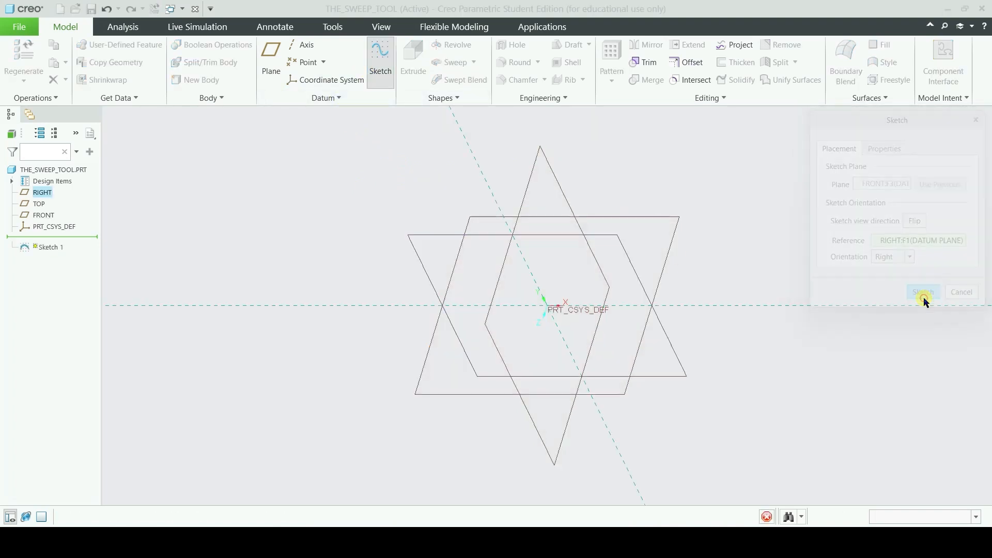
click(573, 120)
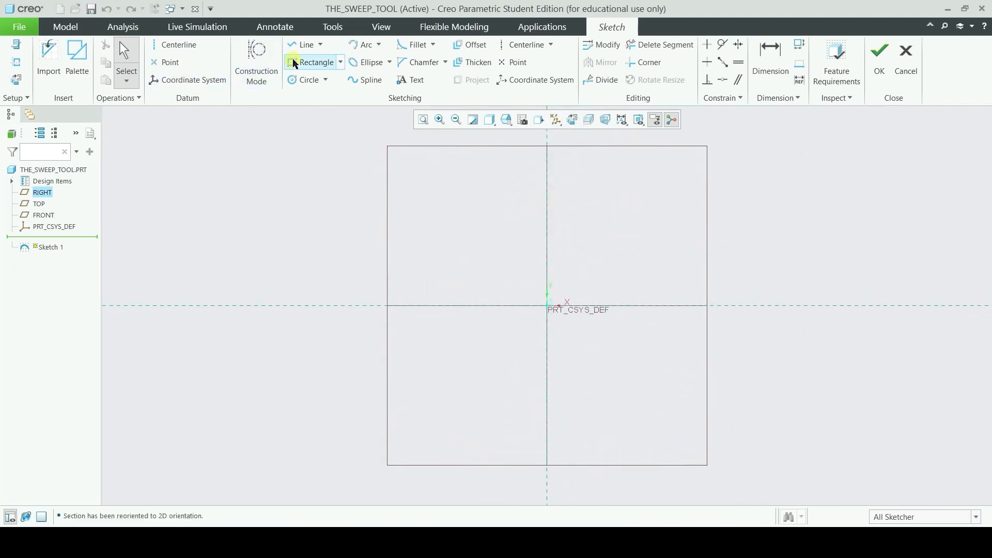
Draw a wavy five-point spline above the horizontal reference, from left of the origin to far right of it, and finish the sketch
click(372, 81)
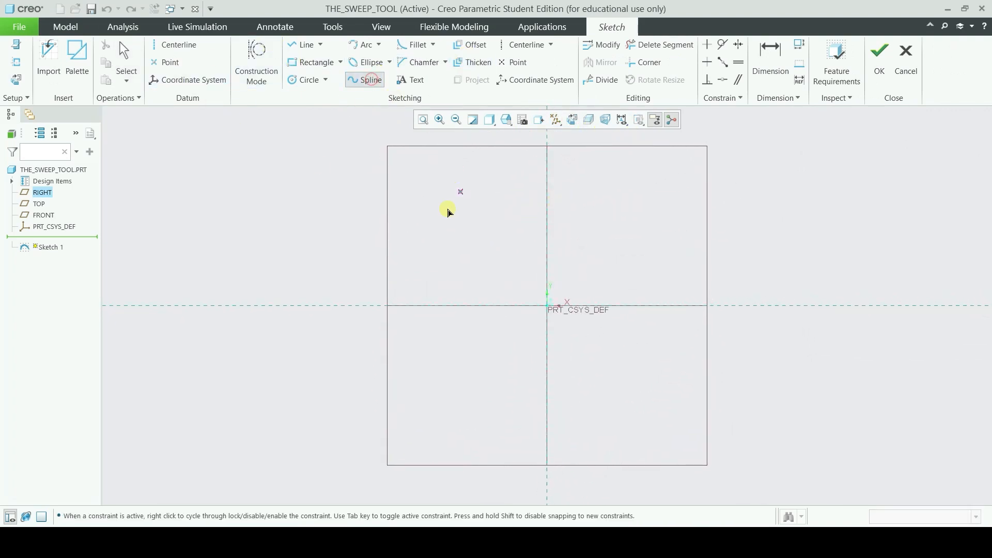
click(420, 236)
click(472, 161)
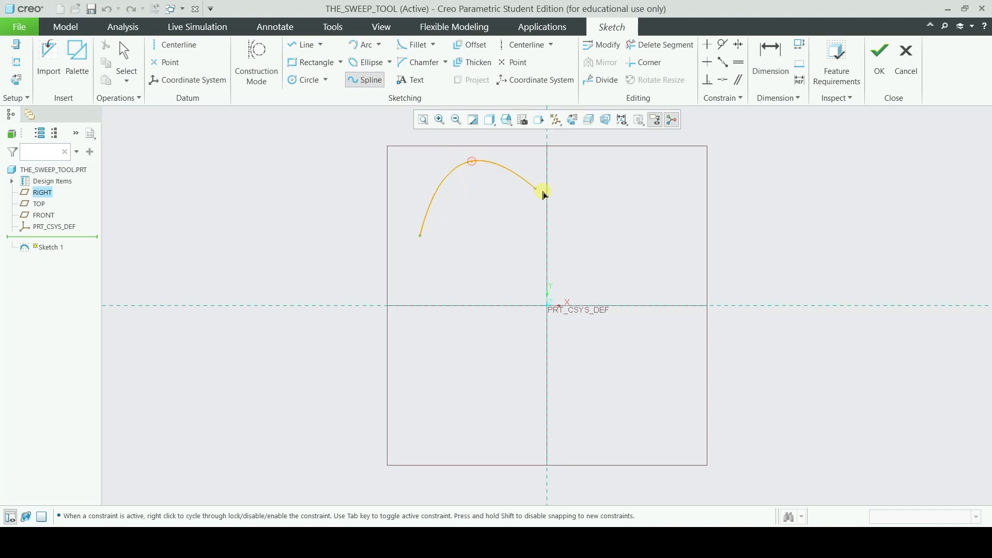
click(630, 228)
middle_click(666, 246)
click(777, 270)
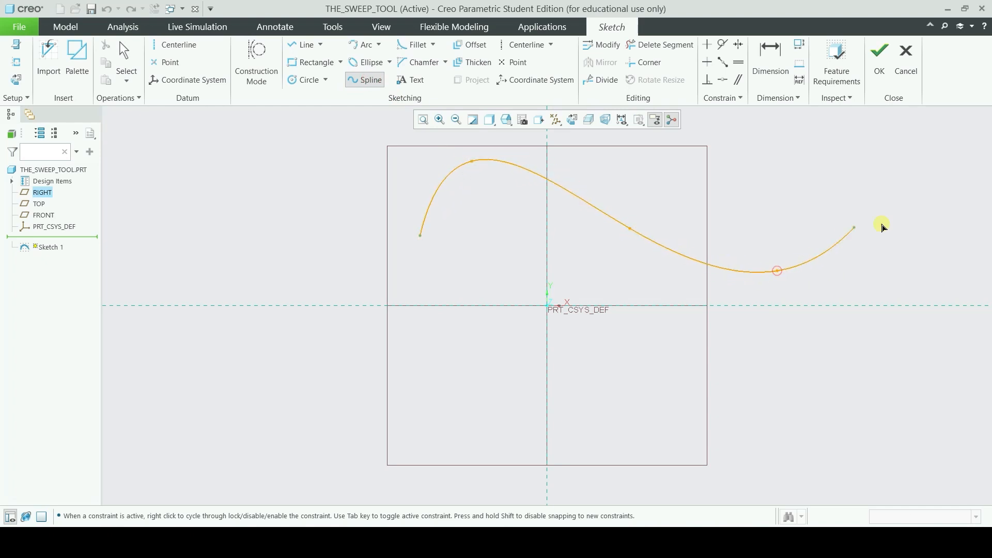
click(929, 223)
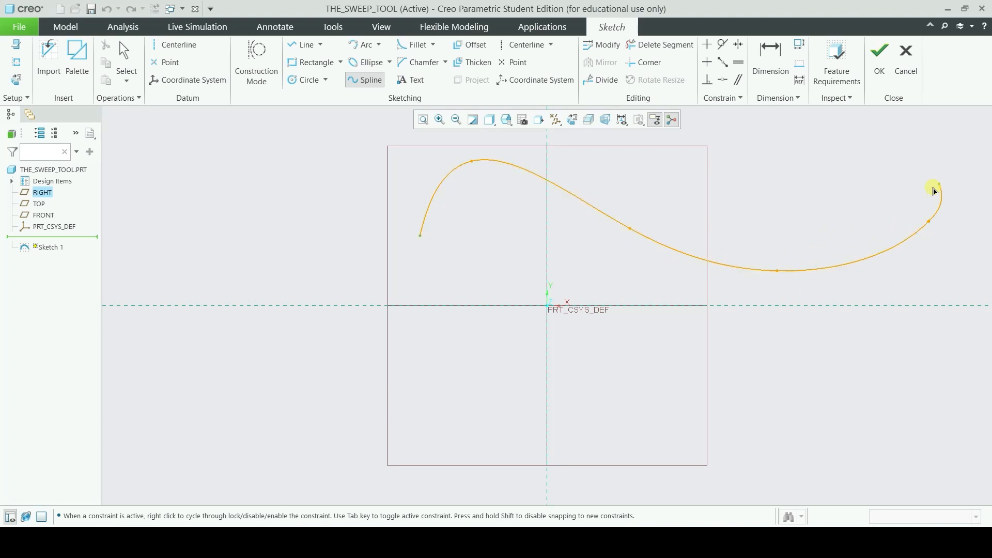
middle_click(910, 204)
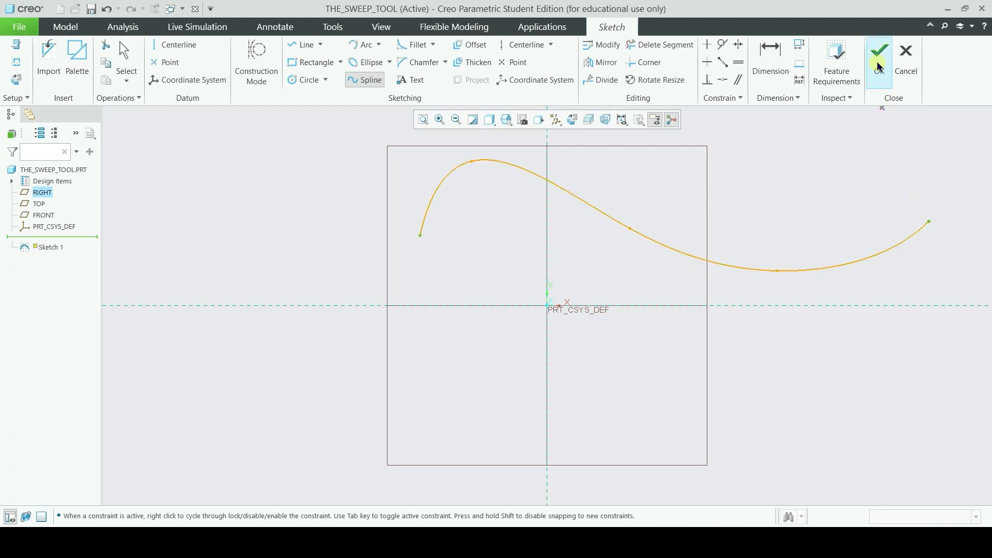
click(879, 56)
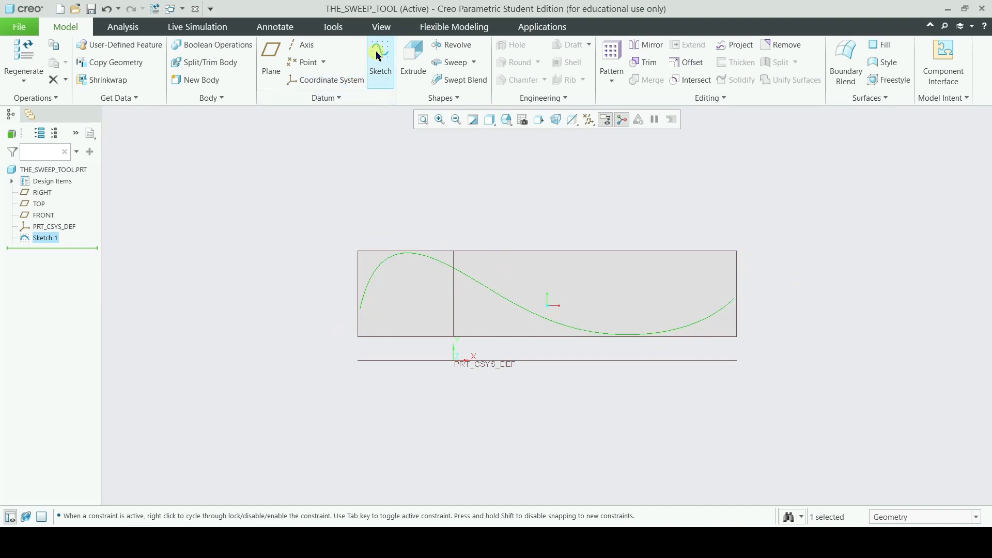
Start a Sweep along the spline and flip its start point to the spline's left end
click(473, 63)
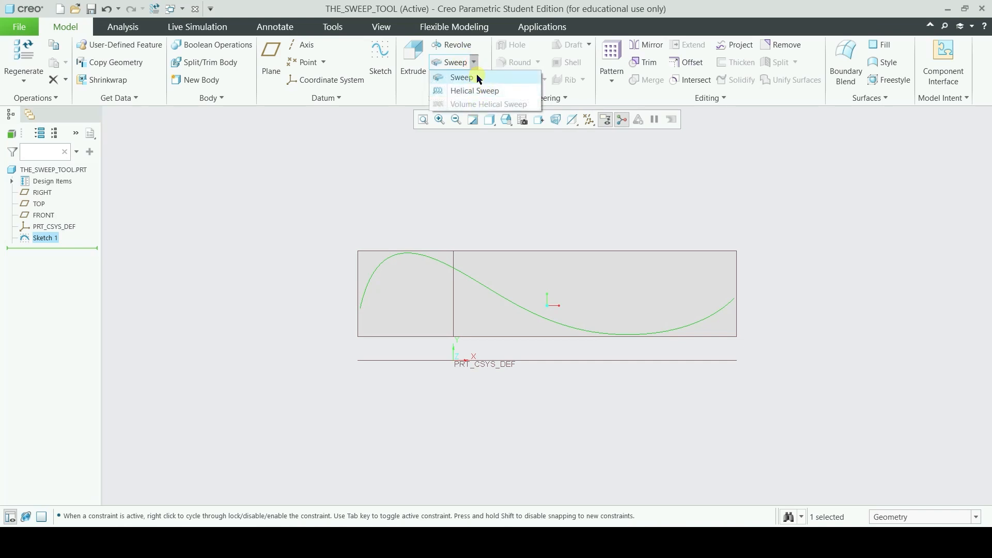
click(476, 77)
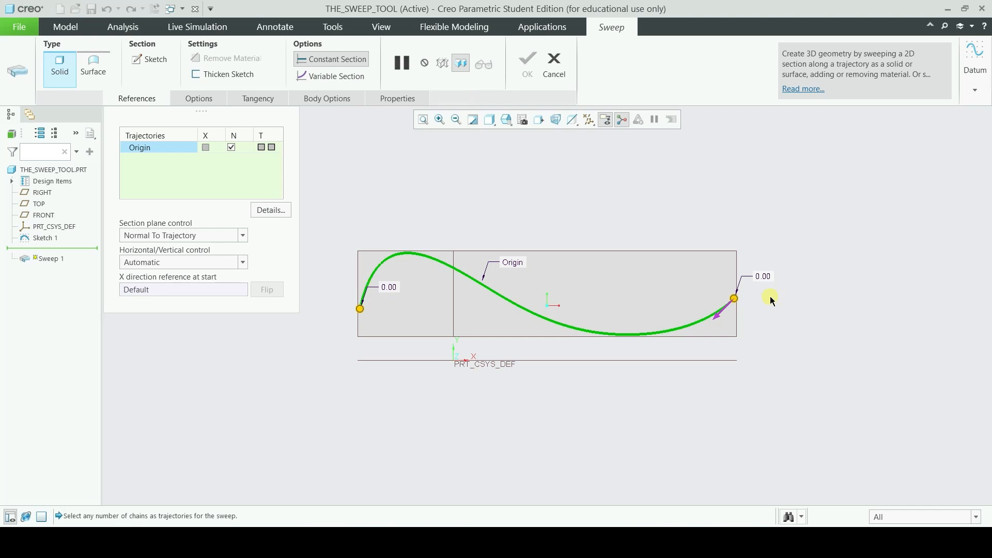
click(720, 312)
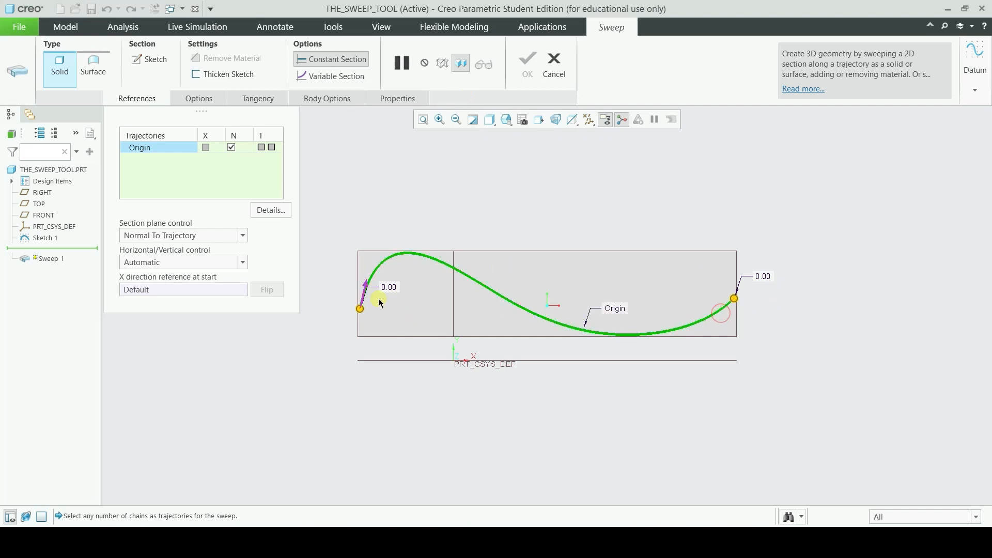
click(365, 288)
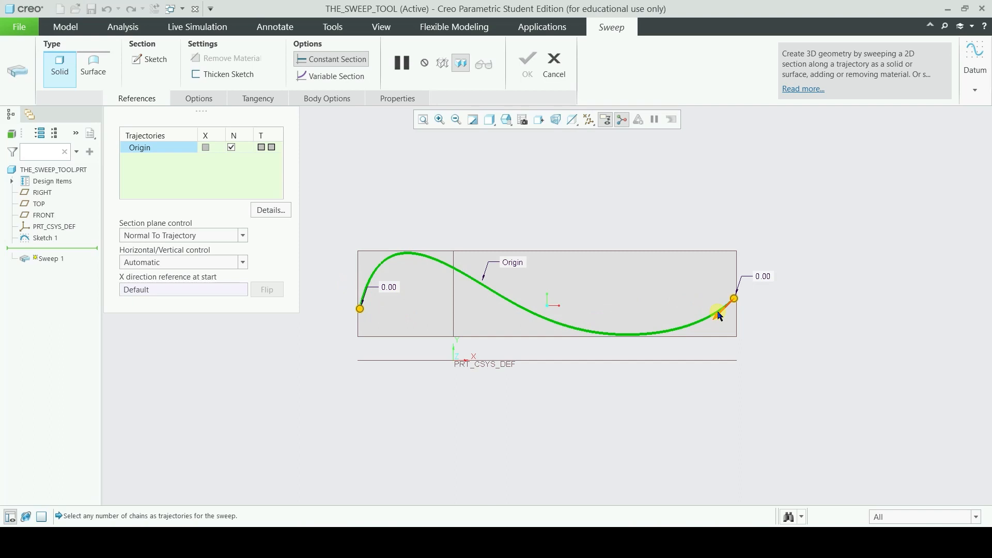
click(719, 313)
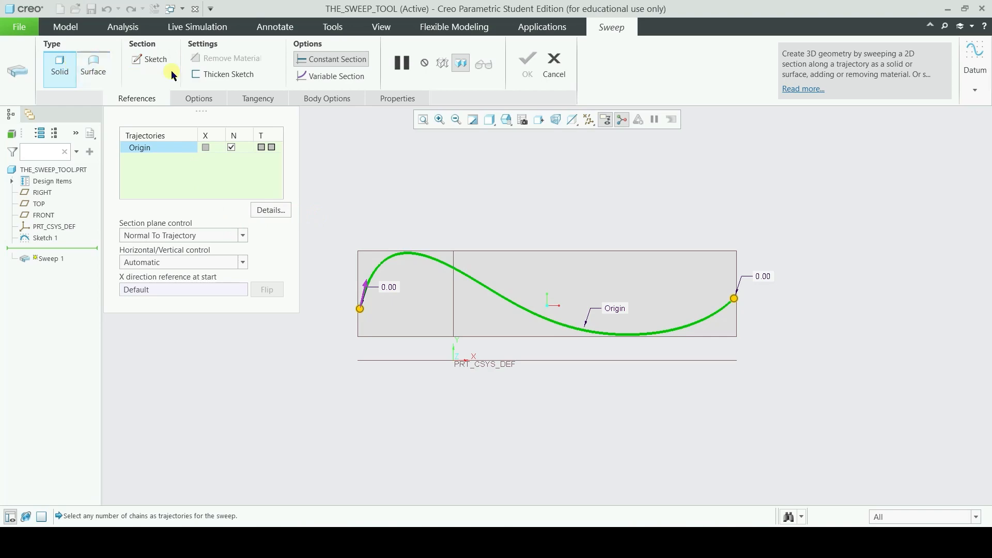
Sketch a circle about 57 in diameter centred on the trajectory's start point and accept it as the sweep section
click(148, 60)
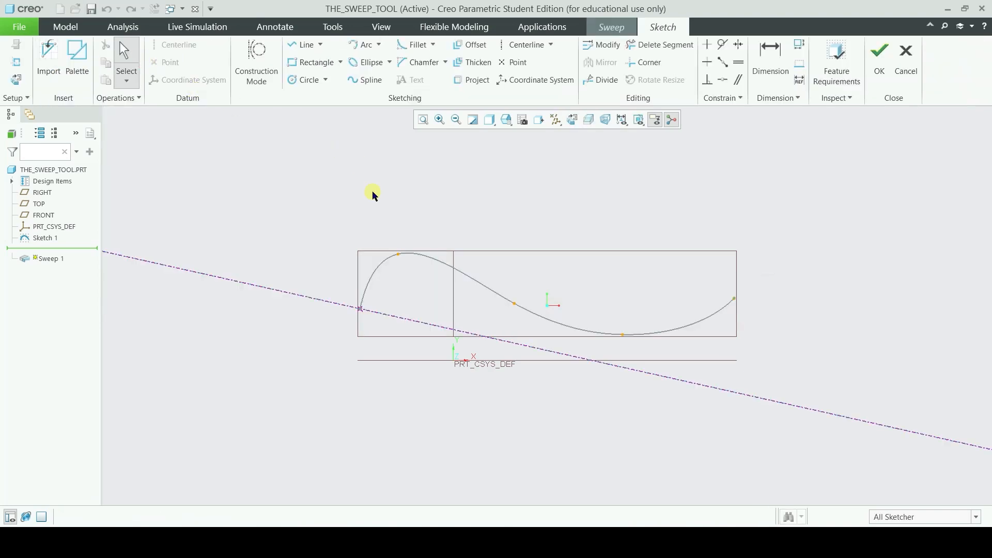
click(572, 122)
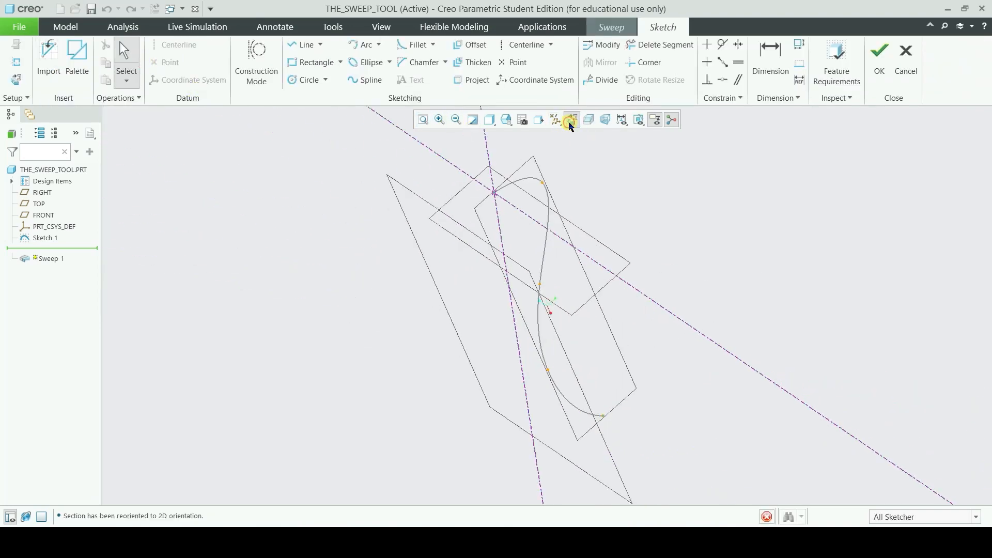
click(307, 85)
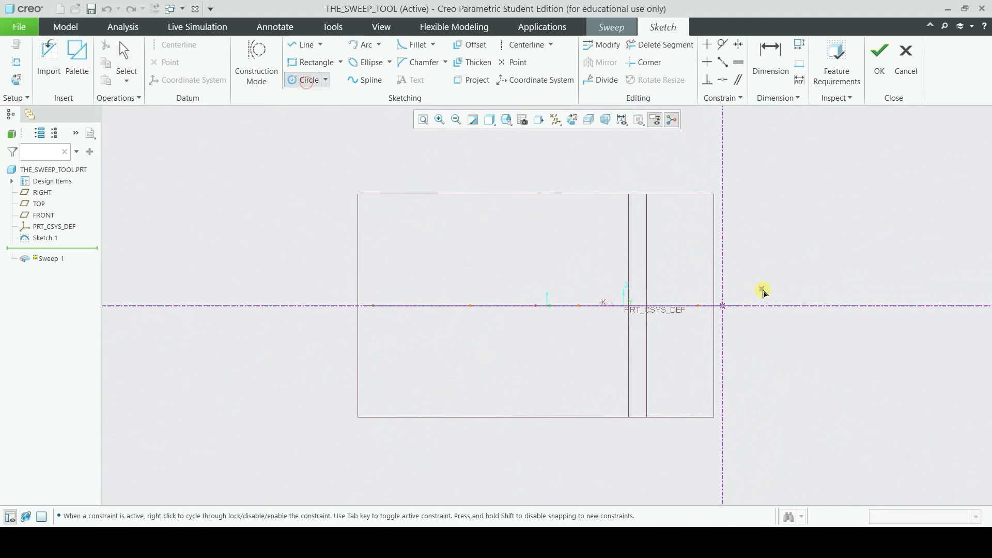
click(734, 300)
click(879, 57)
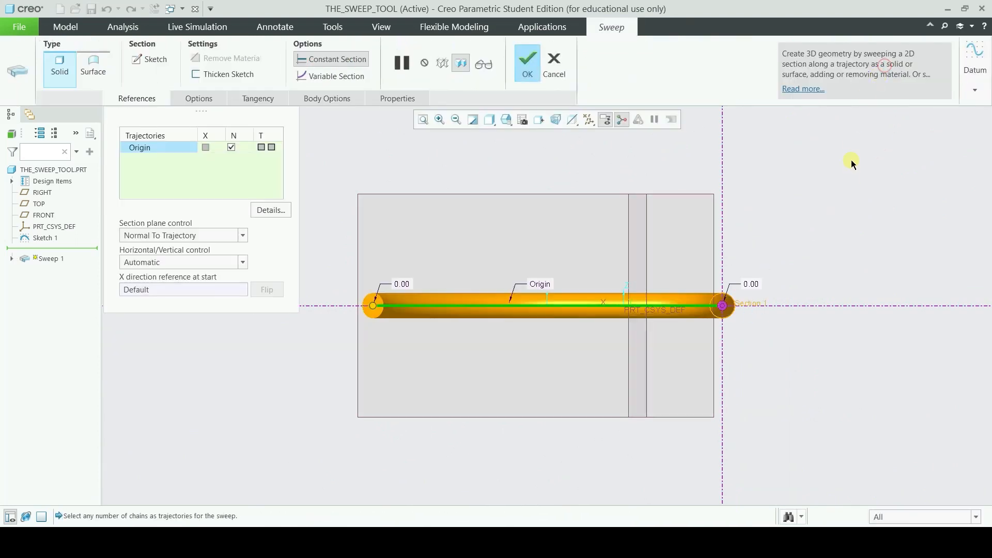
mouse_move(777, 186)
middle_down()
mouse_move(669, 175)
mouse_move(656, 139)
mouse_move(595, 108)
mouse_move(620, 155)
mouse_move(679, 158)
middle_up()
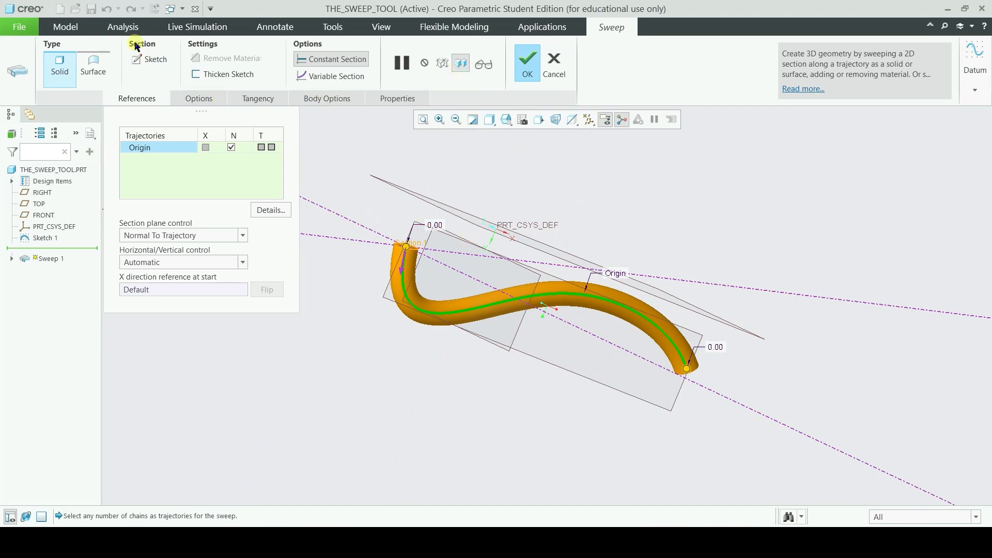
Reopen the sweep's section sketch for editing and select its circle
click(152, 64)
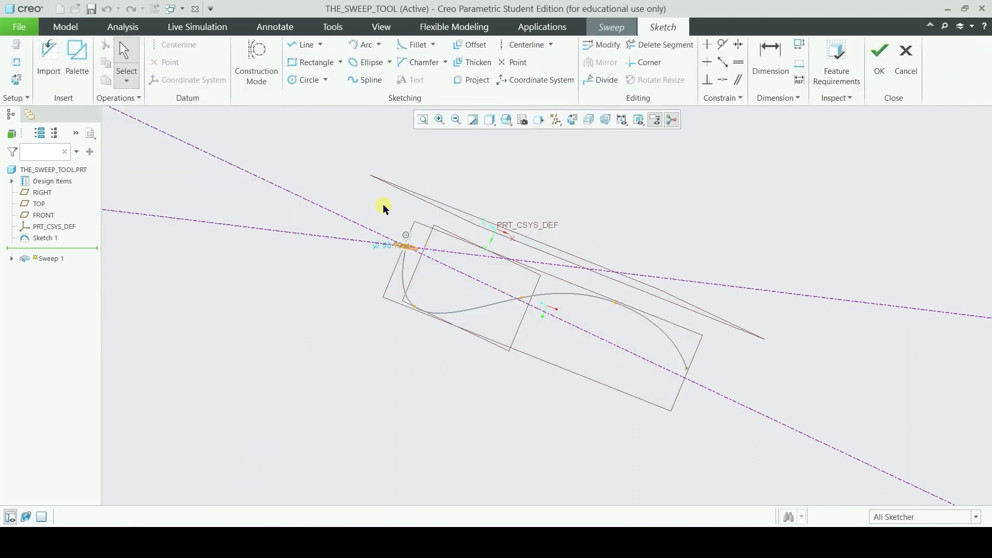
middle_drag(459, 280, 388, 304)
scroll(394, 335, down, 7)
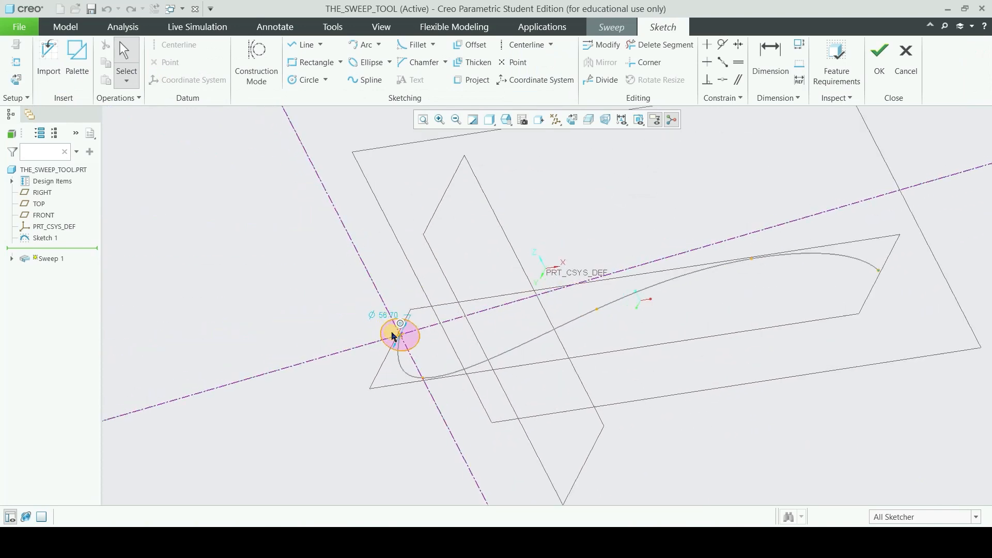
scroll(420, 345, down, 2)
click(429, 296)
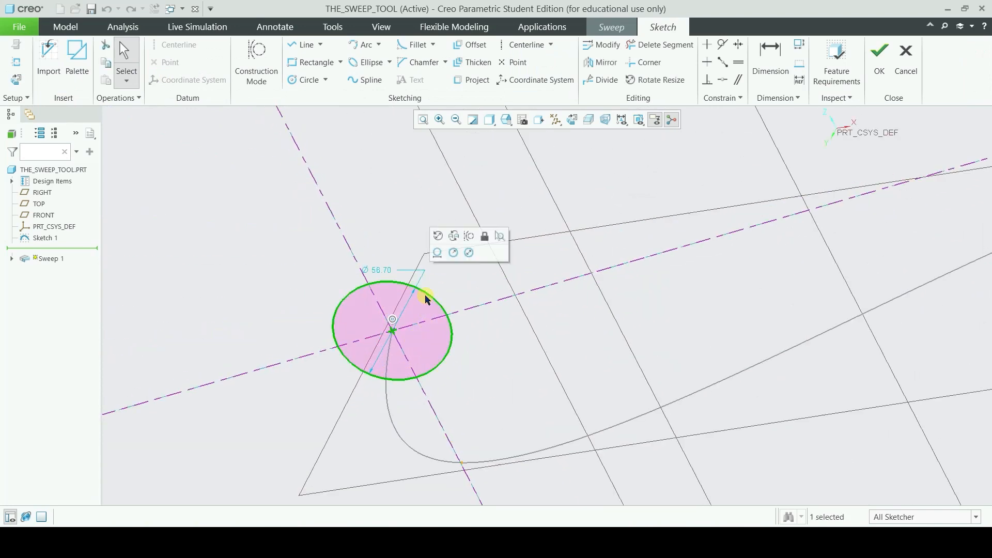
Try to draw a corner rectangle starting at the circle's centre
click(307, 67)
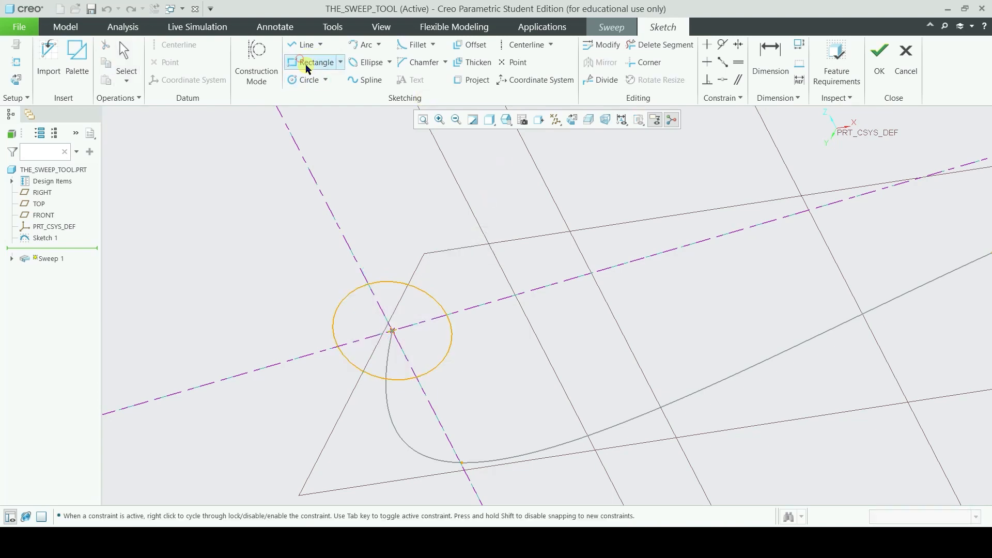
click(393, 331)
click(518, 394)
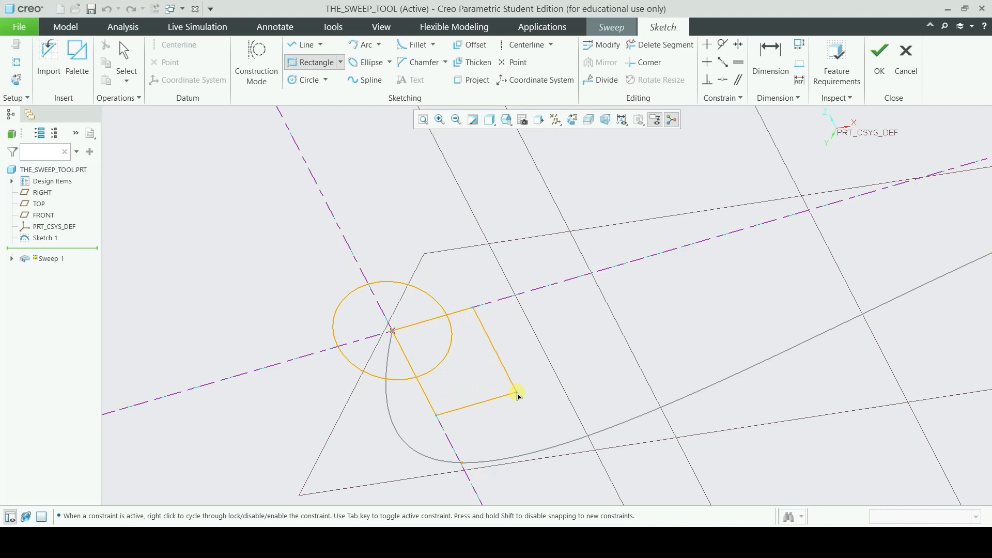
key(Escape)
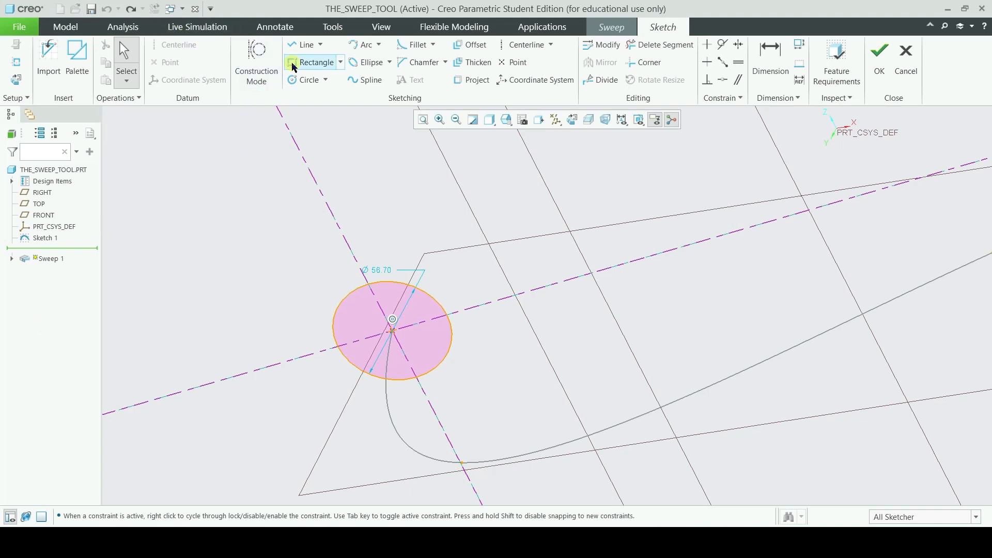
Set the rectangle tool to Center Rectangle and delete the circle from the section sketch
click(340, 62)
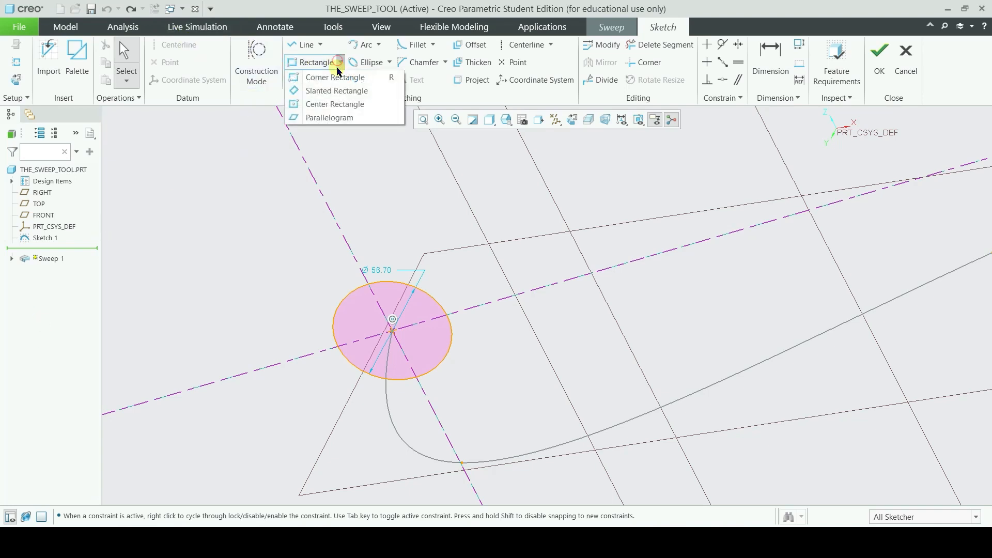
click(311, 106)
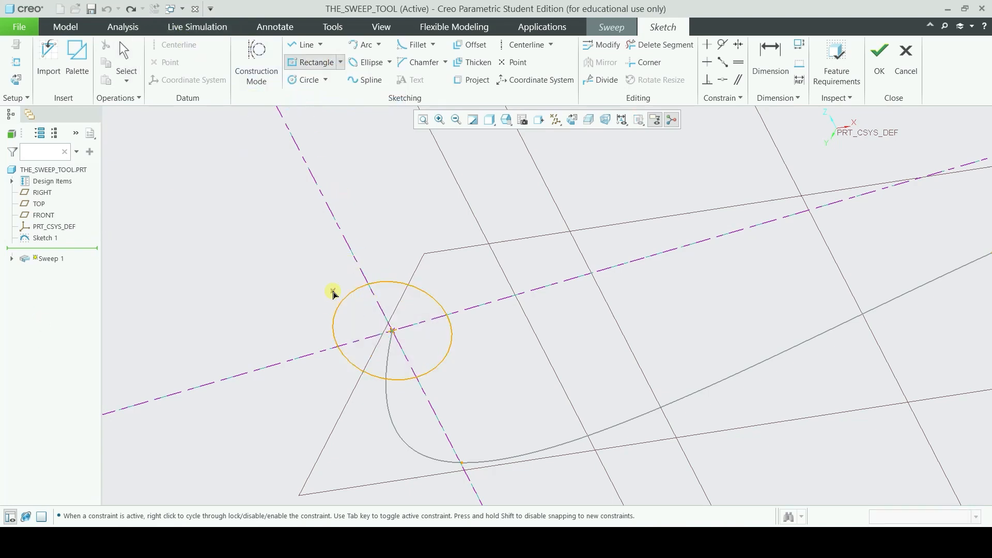
middle_click(364, 314)
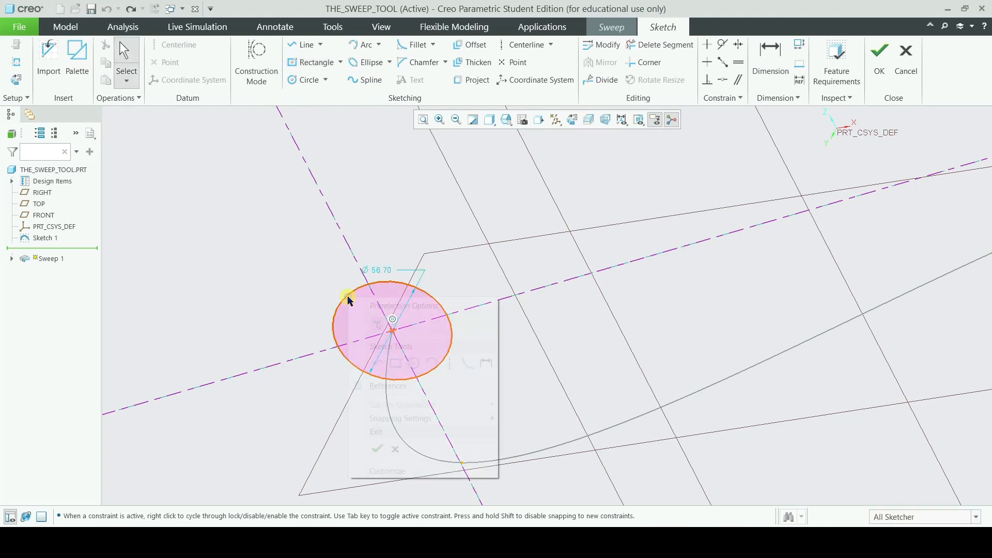
right_click(347, 297)
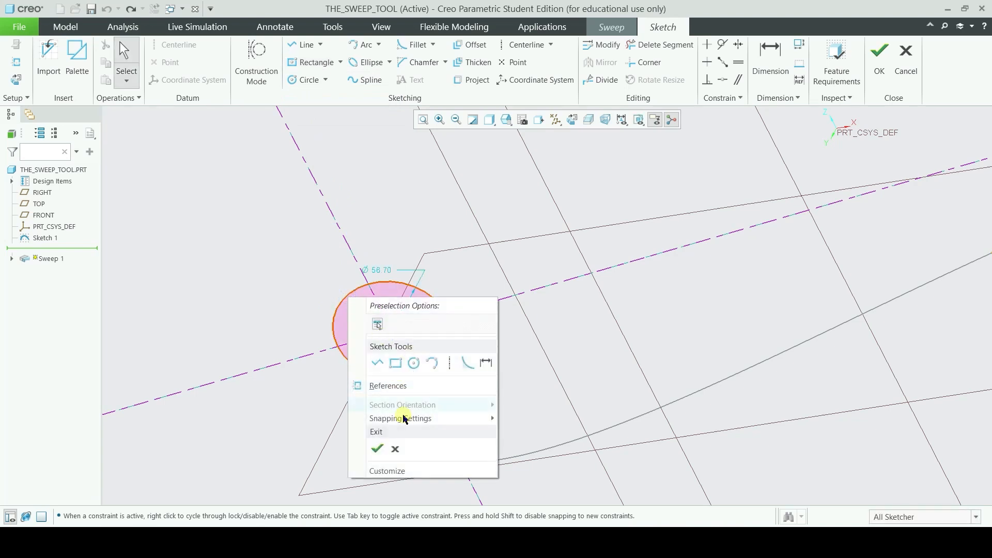
click(168, 322)
right_click(342, 305)
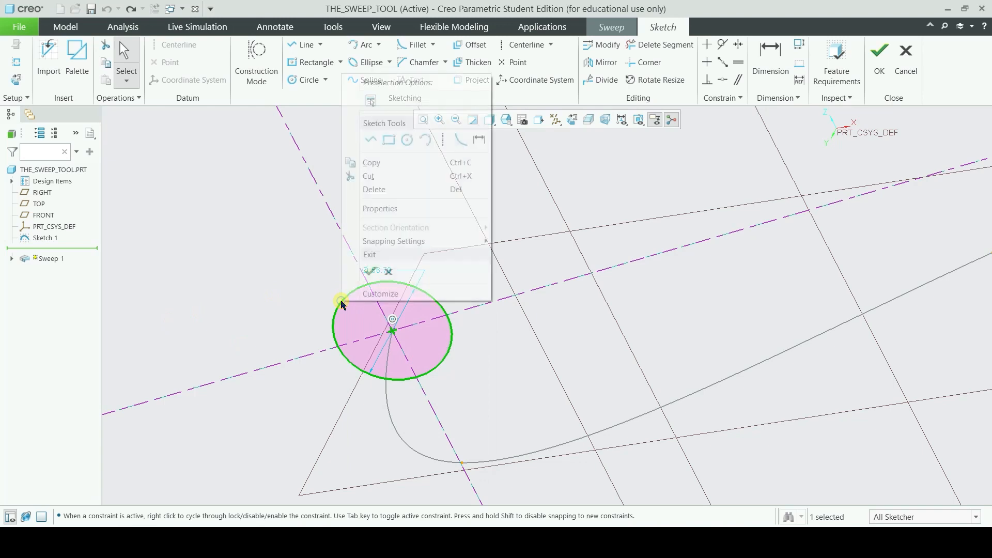
click(379, 187)
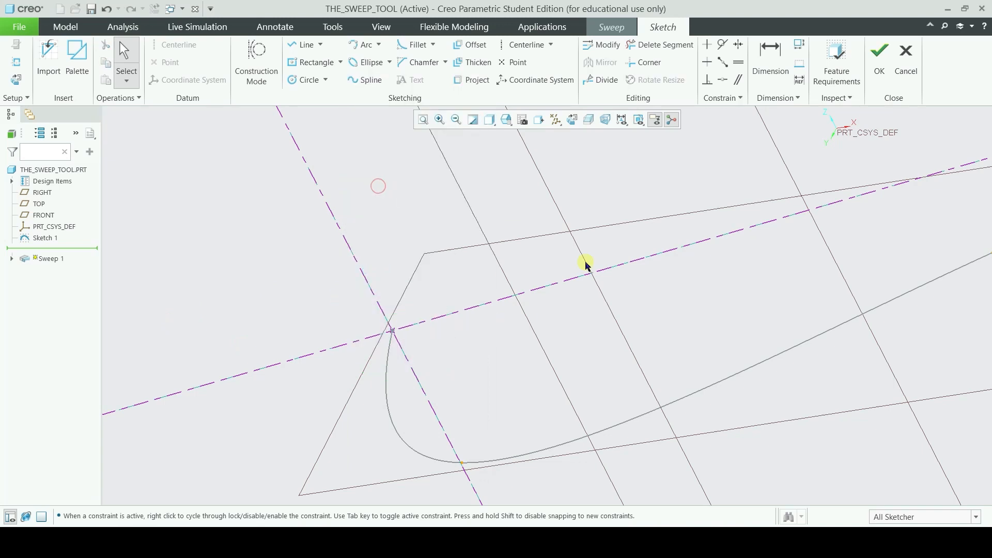
Draw a center rectangle on the trajectory's start point and accept it as the sweep section
click(310, 62)
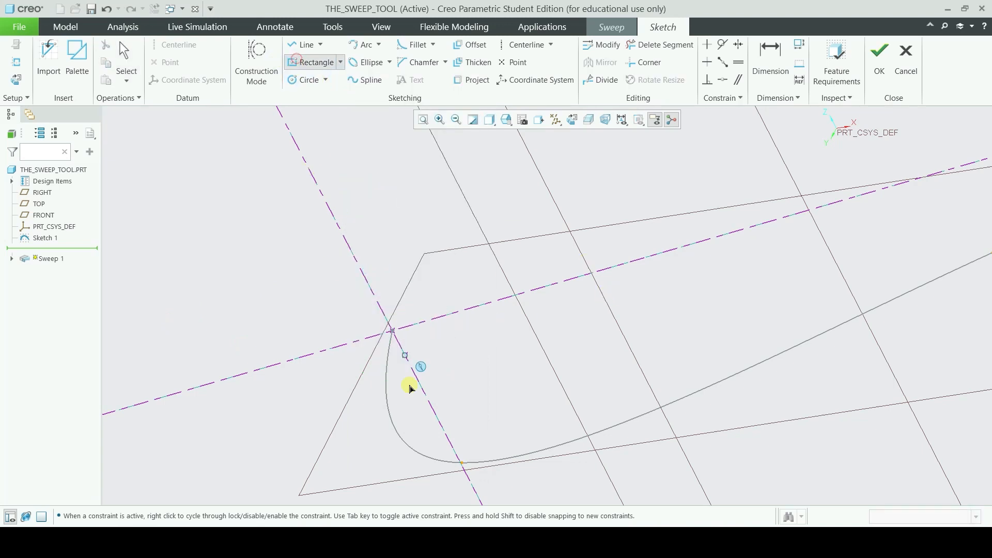
click(403, 343)
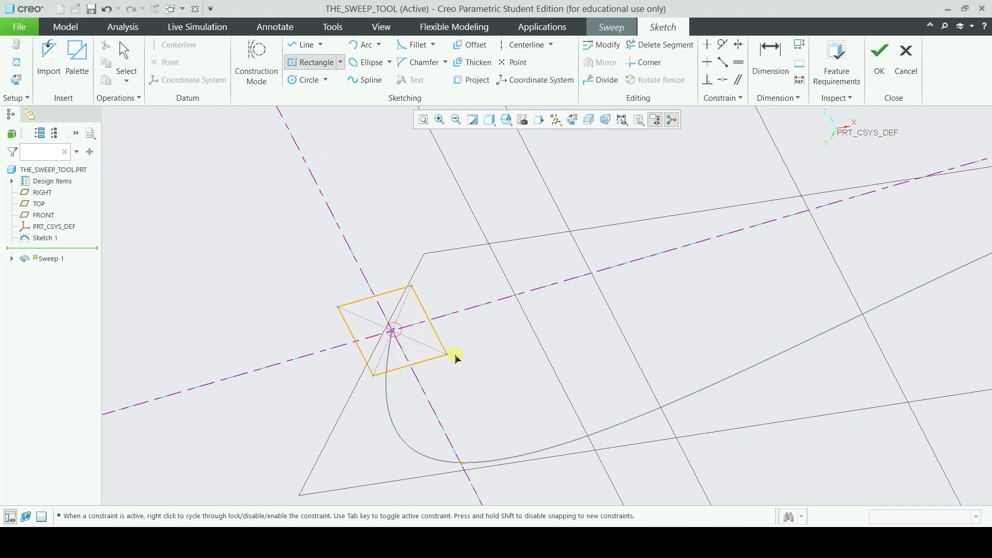
click(460, 357)
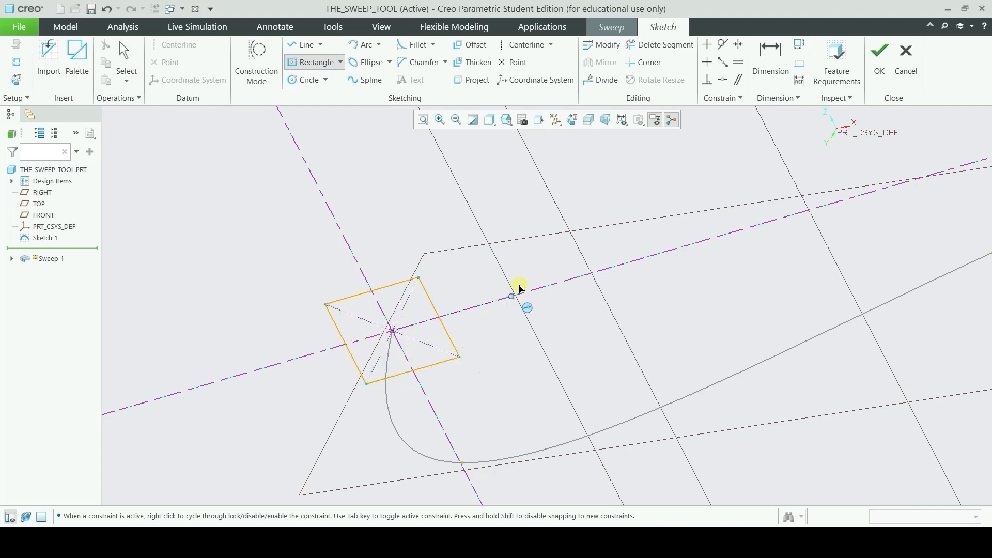
click(879, 63)
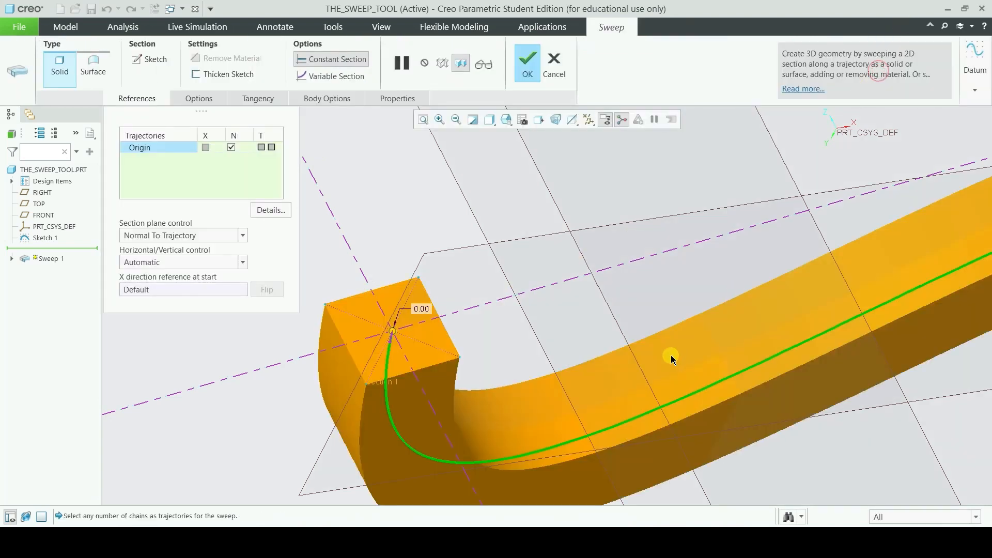
Turn on Thicken Sketch so the rectangular sweep becomes a hollow thin-walled section
middle_drag(671, 355, 643, 312)
scroll(644, 314, down, 3)
scroll(641, 320, up, 4)
scroll(638, 333, up, 6)
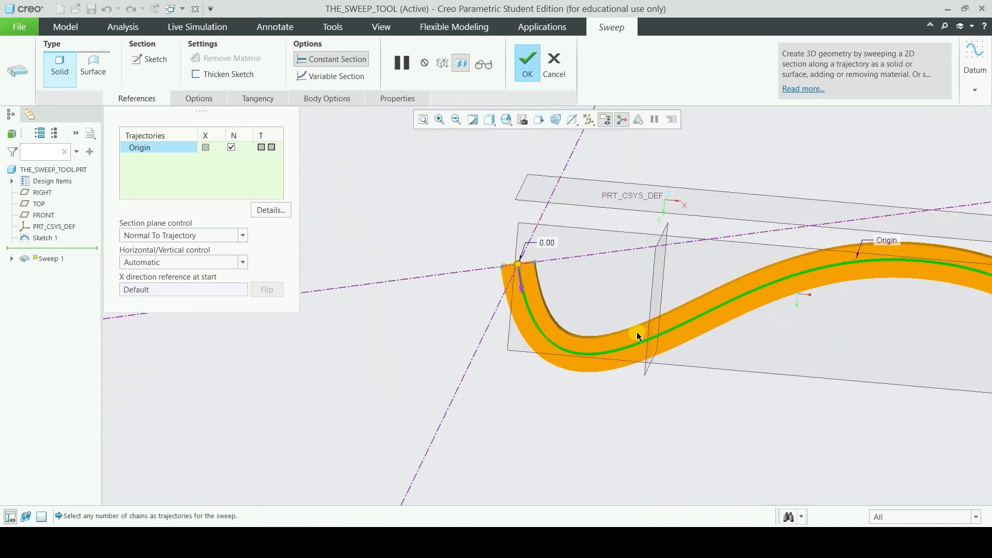
middle_drag(714, 342, 737, 341)
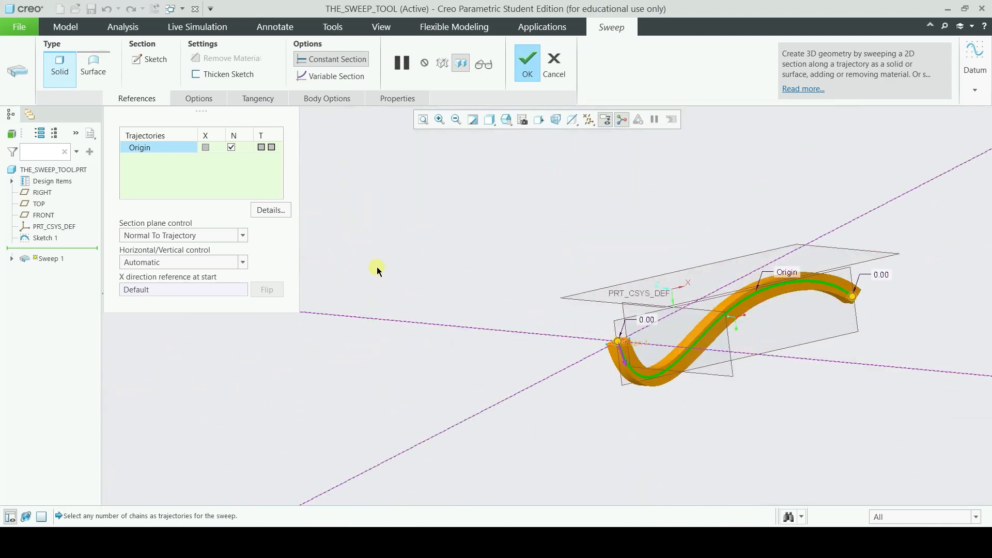
click(225, 78)
scroll(653, 358, down, 2)
scroll(592, 335, down, 2)
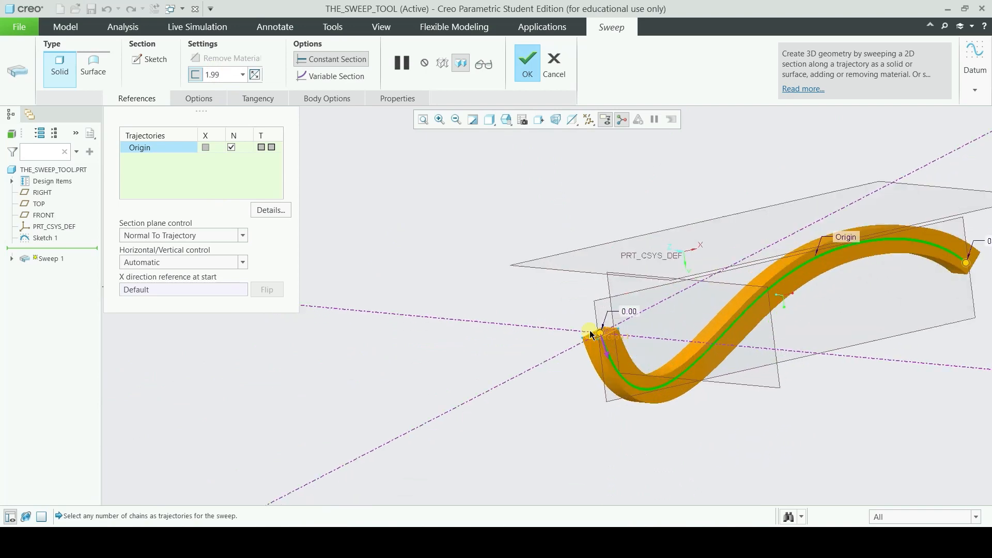
scroll(592, 334, down, 2)
scroll(622, 372, down, 3)
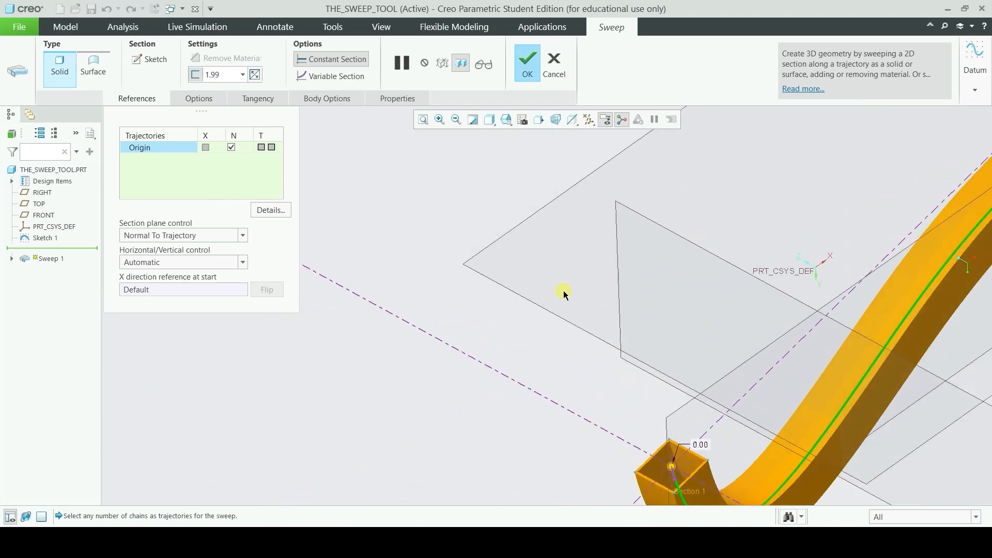
scroll(564, 293, up, 4)
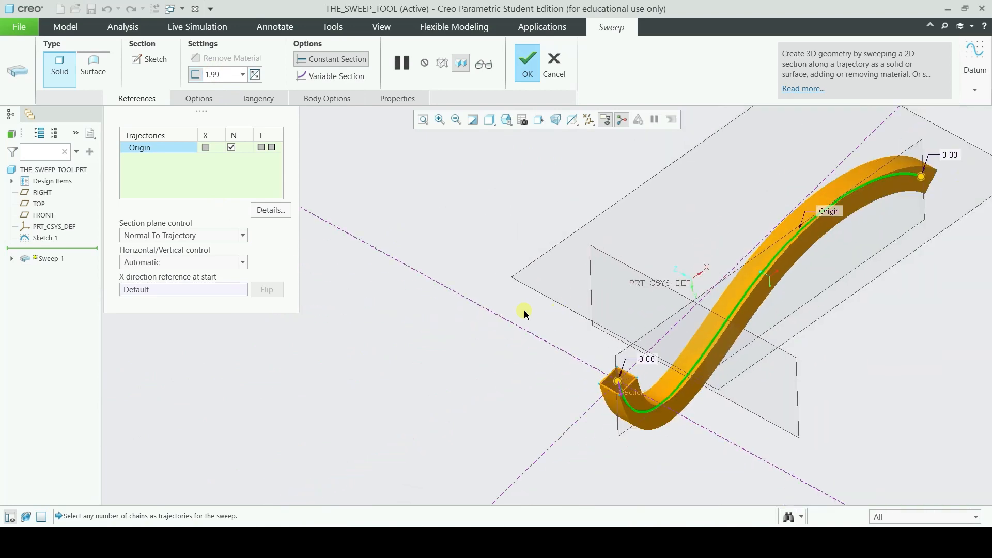
Set the wall thickness of the thickened sweep to 2
click(196, 76)
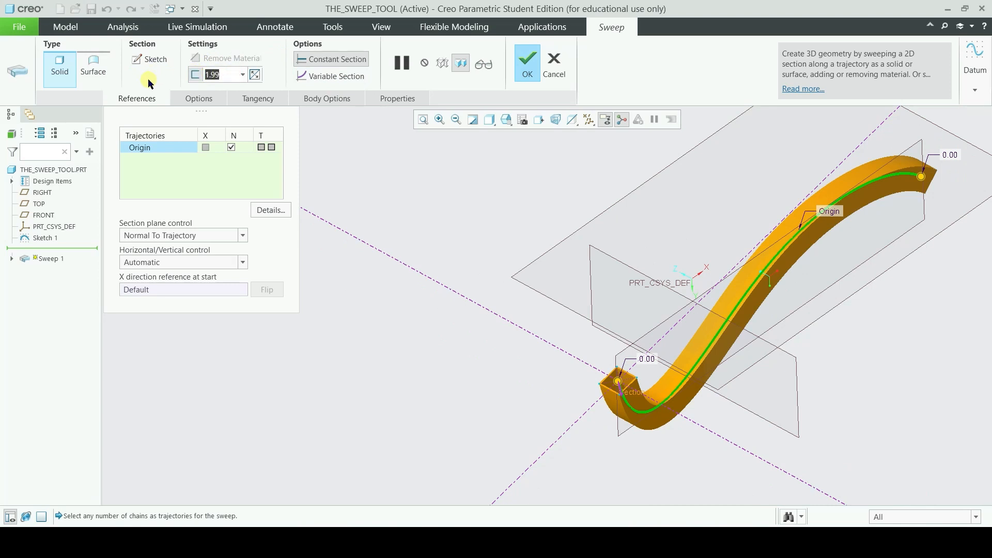
text(2)
key(Return)
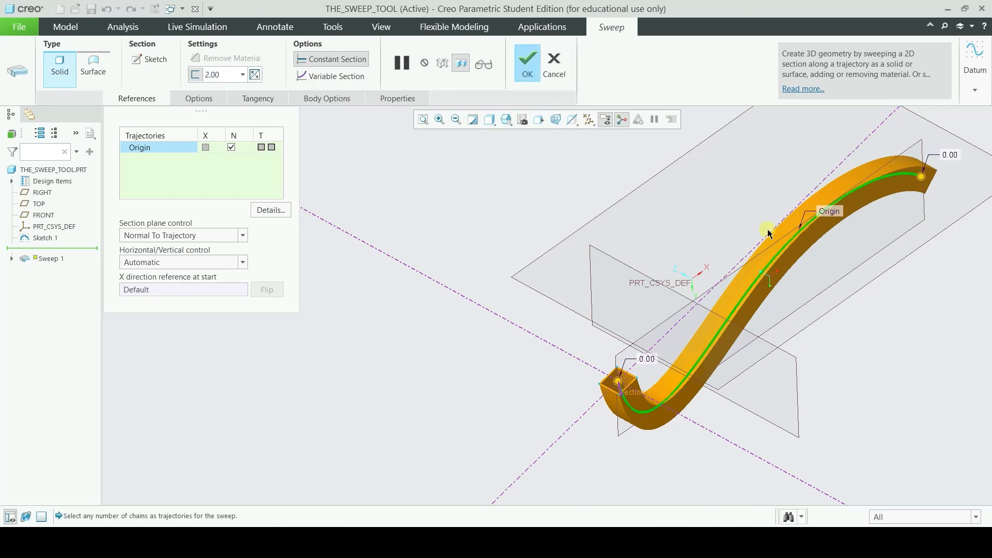
scroll(565, 328, up, 5)
scroll(715, 405, down, 6)
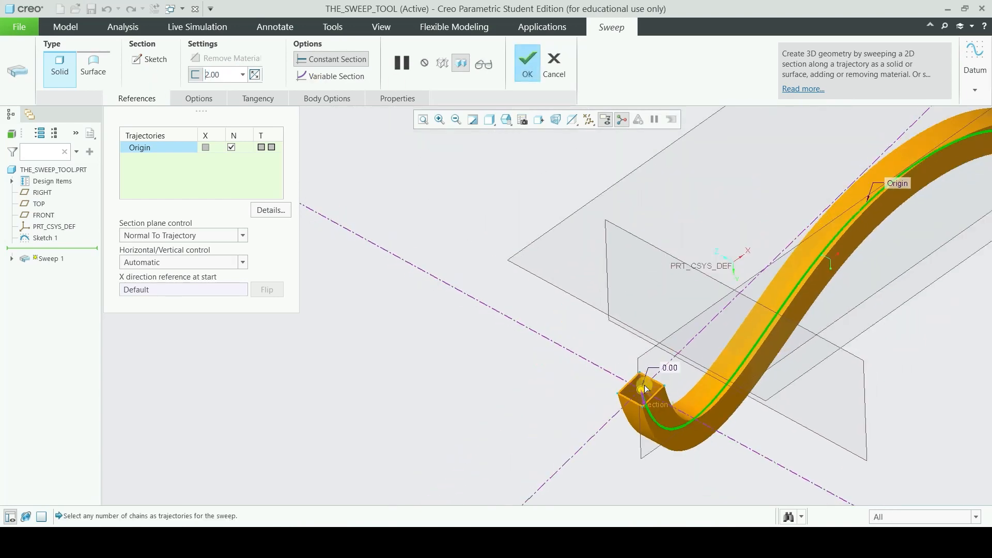
mouse_move(866, 314)
middle_down()
mouse_move(755, 228)
mouse_move(744, 244)
mouse_move(779, 278)
mouse_move(853, 312)
mouse_move(860, 349)
middle_up()
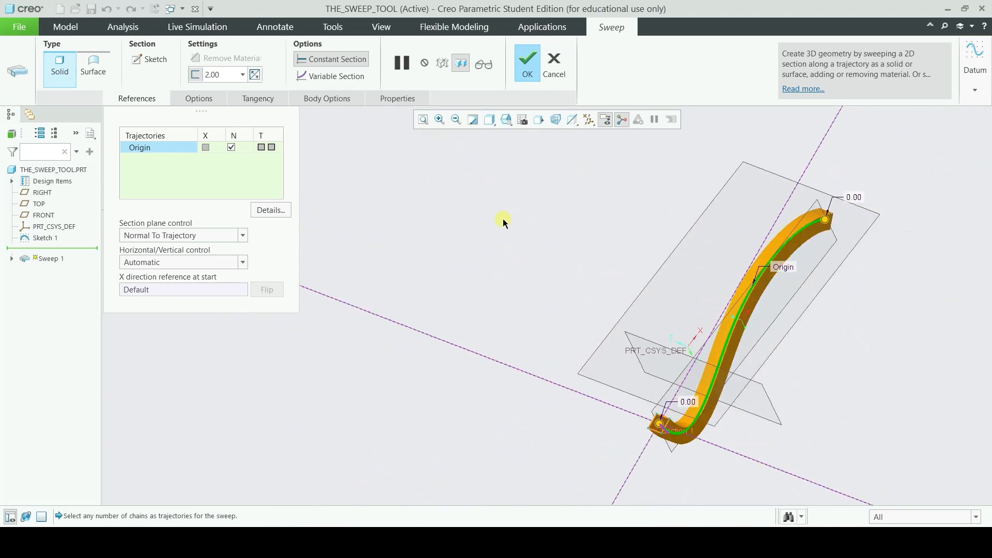
Switch the sweep to Variable Section and cancel the sweep feature, discarding it
click(331, 76)
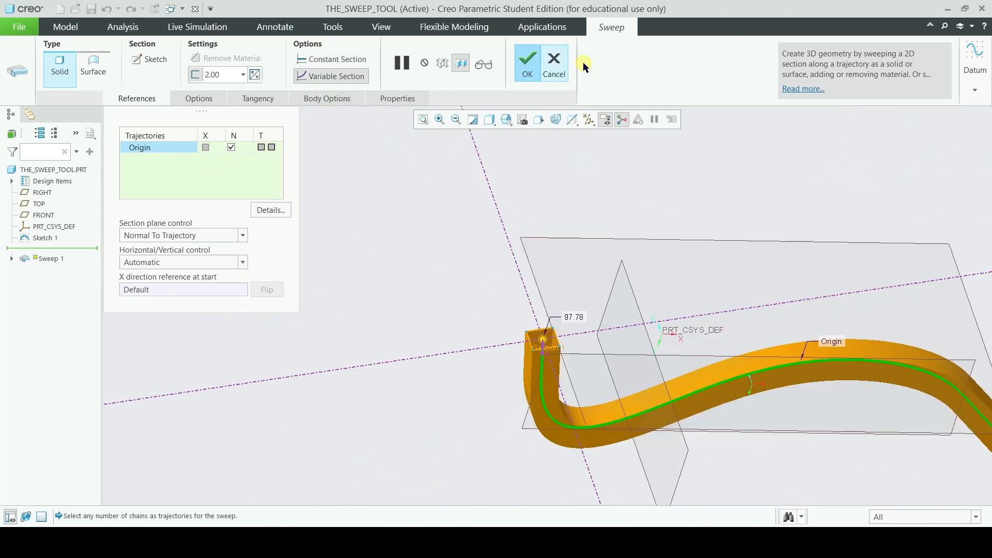
click(563, 60)
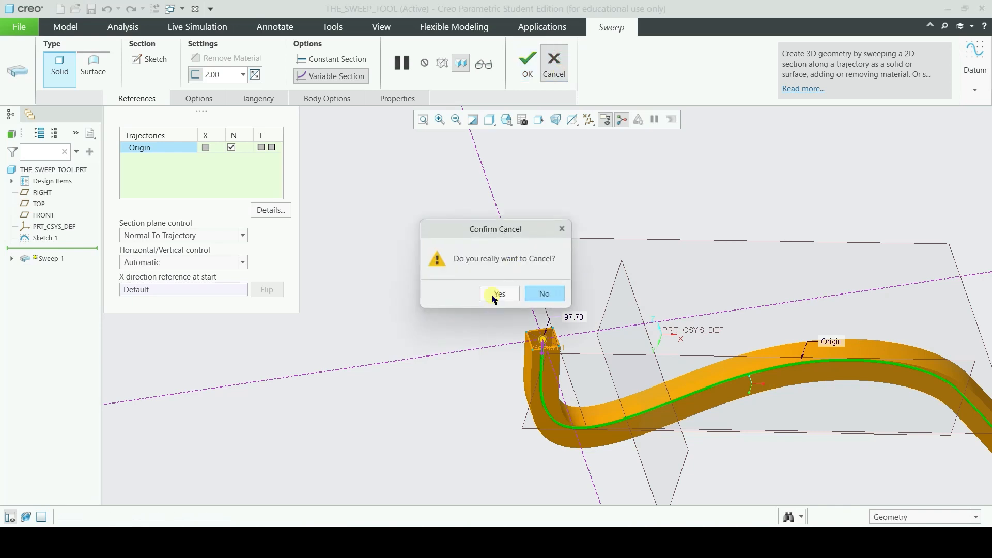
click(494, 294)
scroll(615, 299, down, 2)
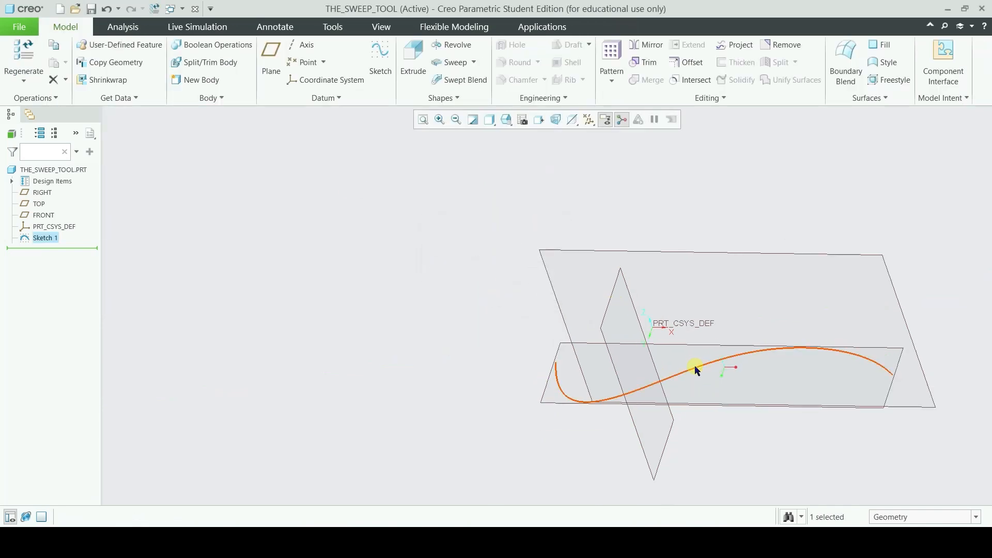
Delete the spline trajectory sketch (Sketch 1) from the part
right_click(28, 240)
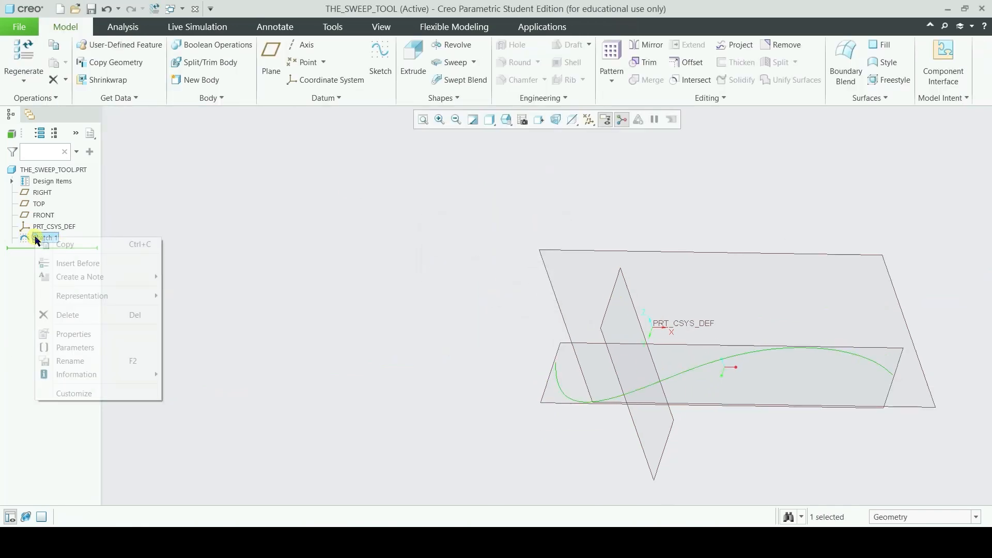
click(72, 314)
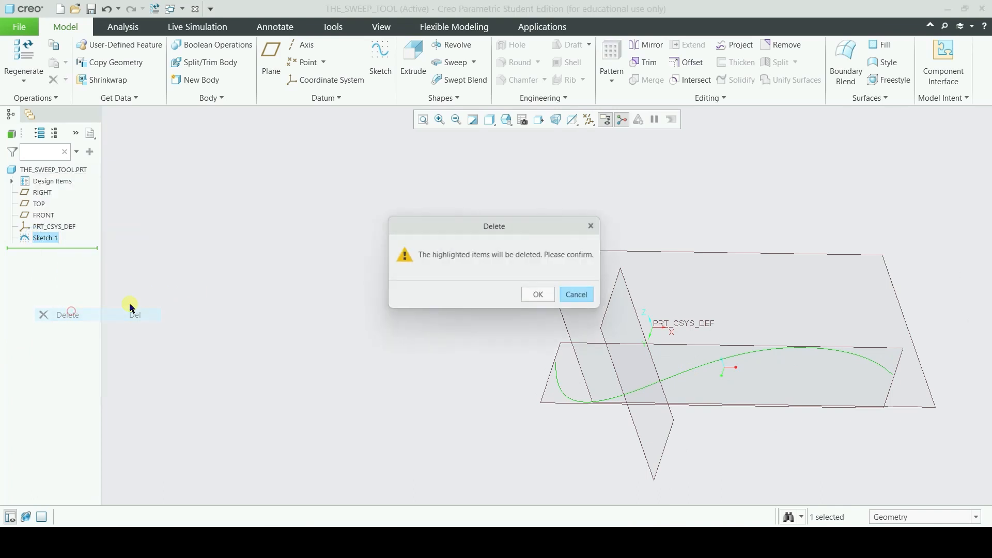
click(541, 298)
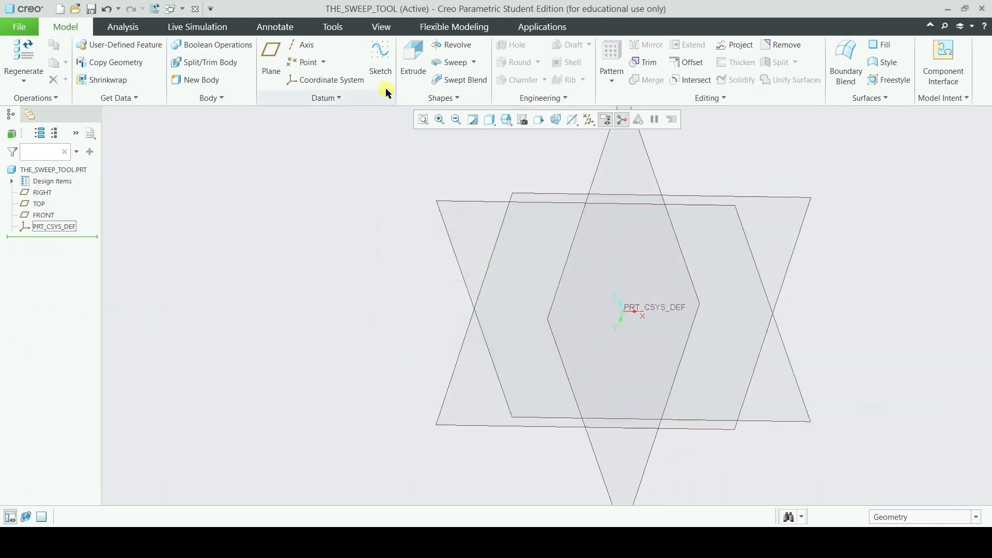
Start an extrusion on the FRONT plane and sketch a center rectangle on the origin as its section
click(413, 61)
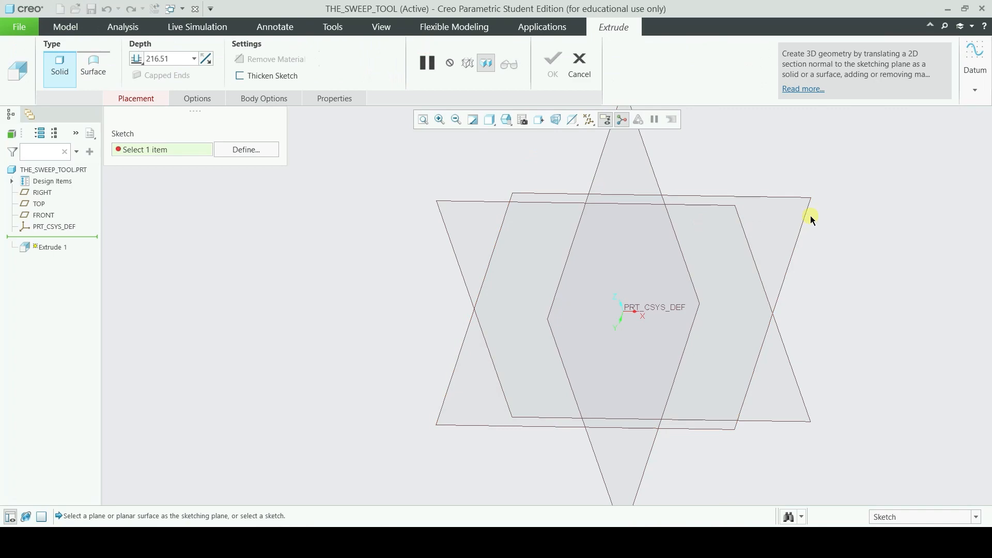
click(809, 215)
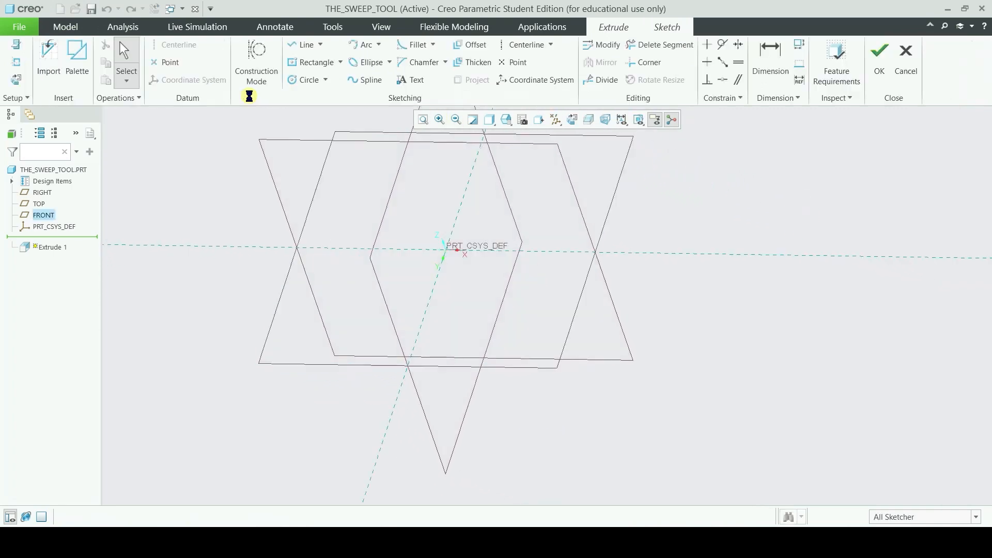
click(571, 125)
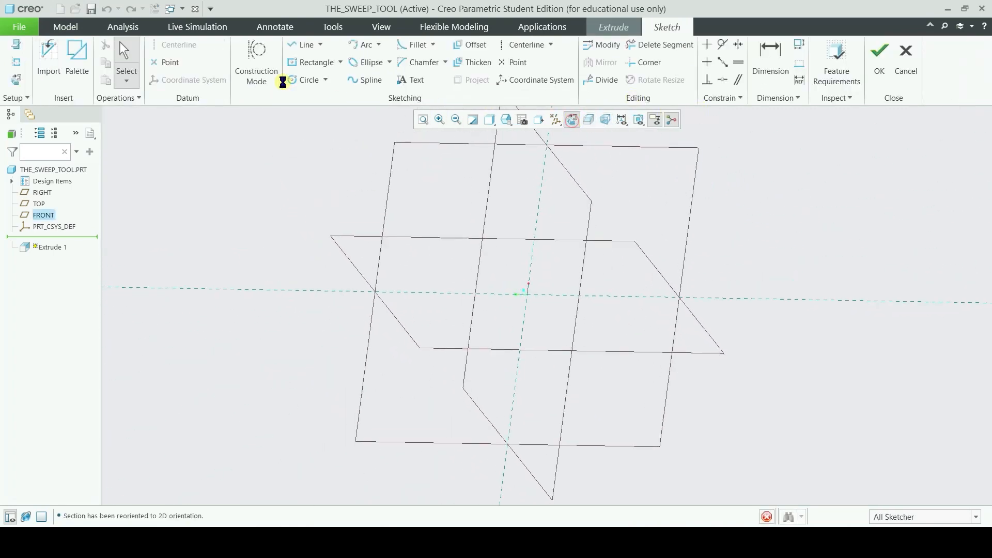
click(298, 67)
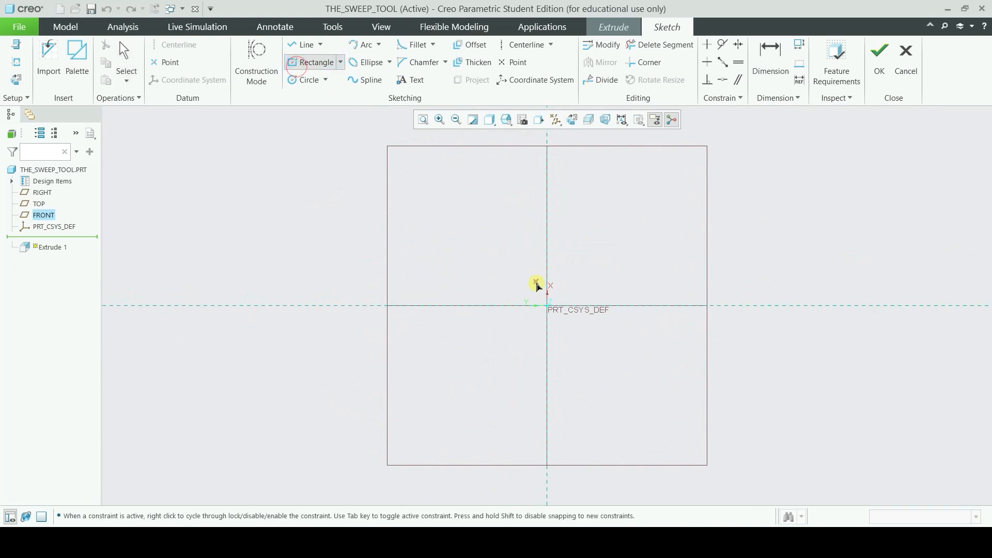
click(548, 306)
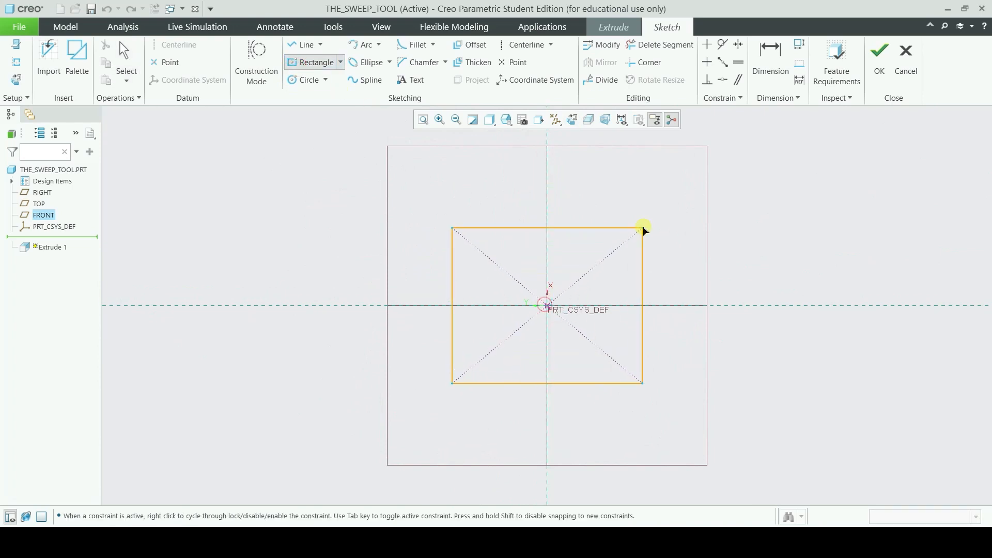
click(671, 214)
click(890, 58)
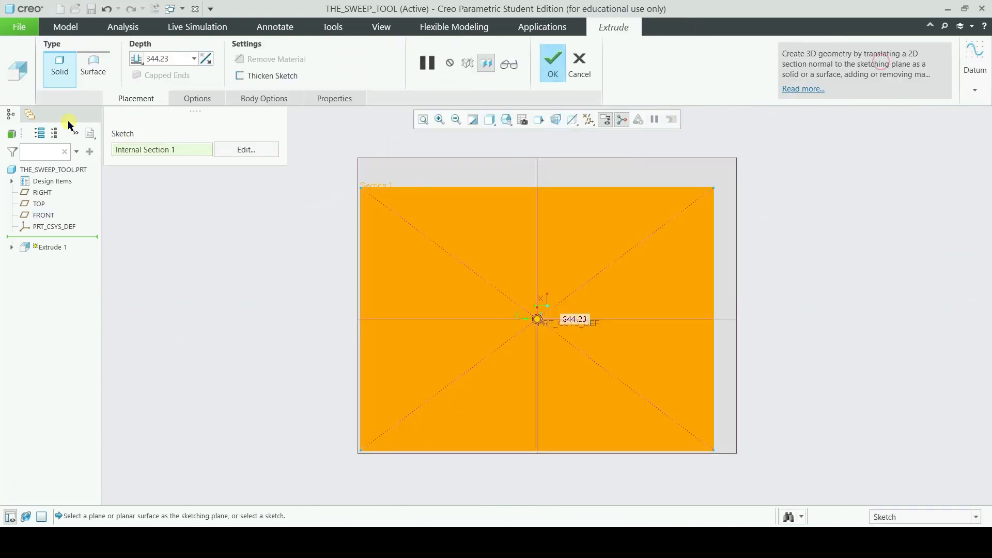
Extrude the rectangle symmetrically to a depth of 100 and return the block to the default orientation
click(139, 58)
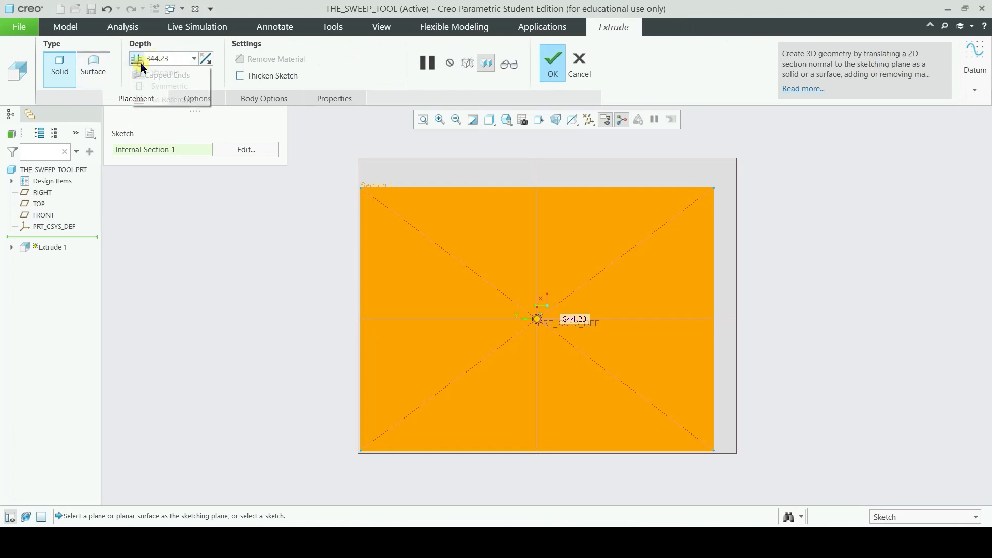
click(138, 88)
double_click(173, 58)
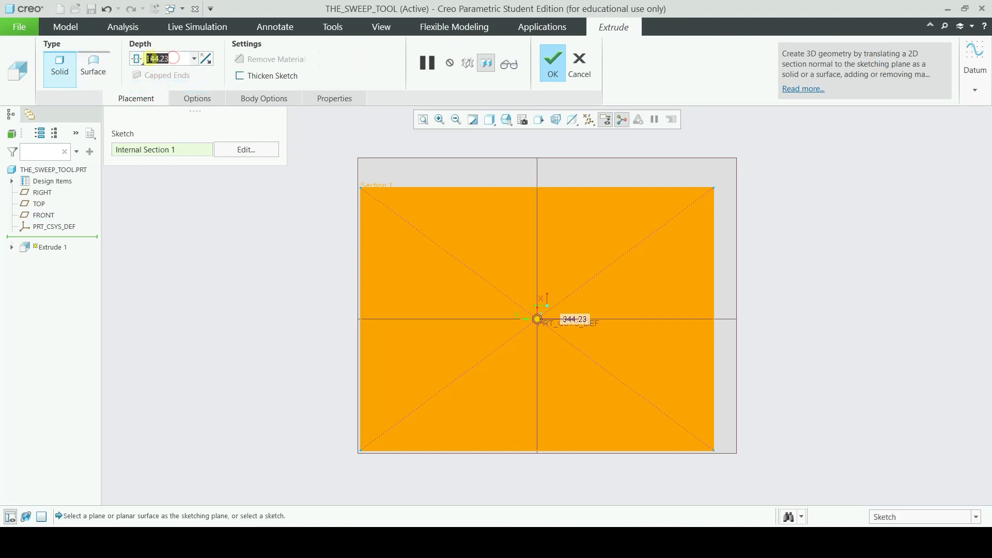
key(BackSpace)
text(100)
key(Return)
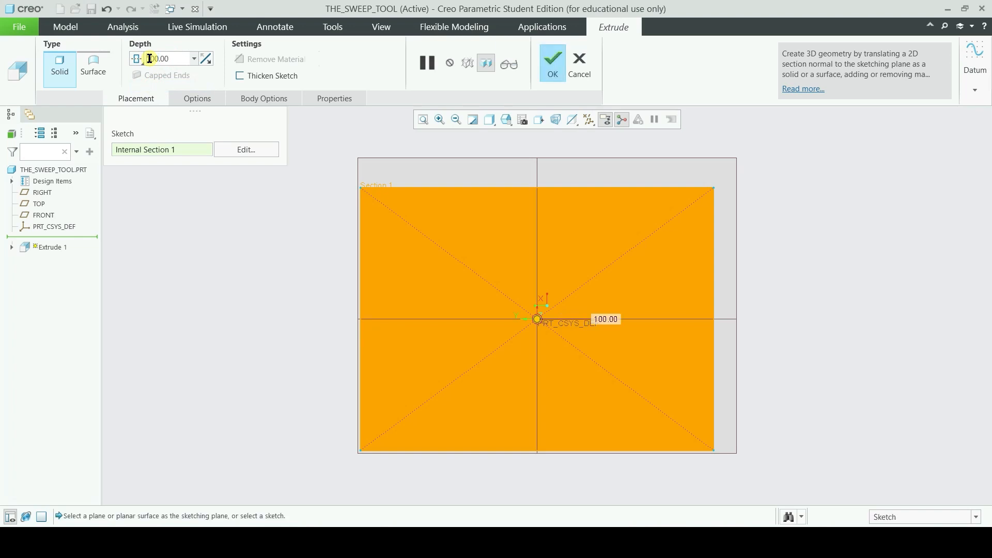
click(551, 77)
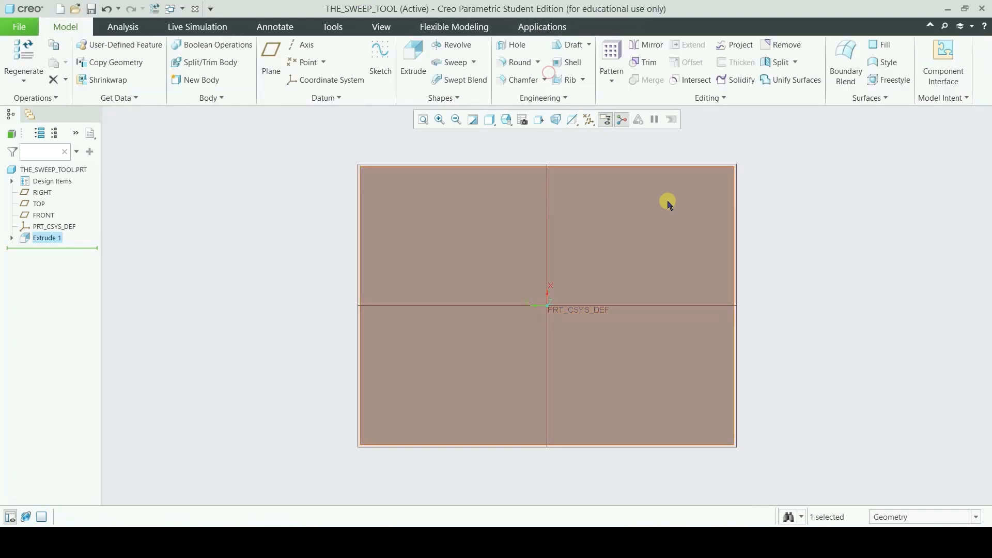
key(ctrl+d)
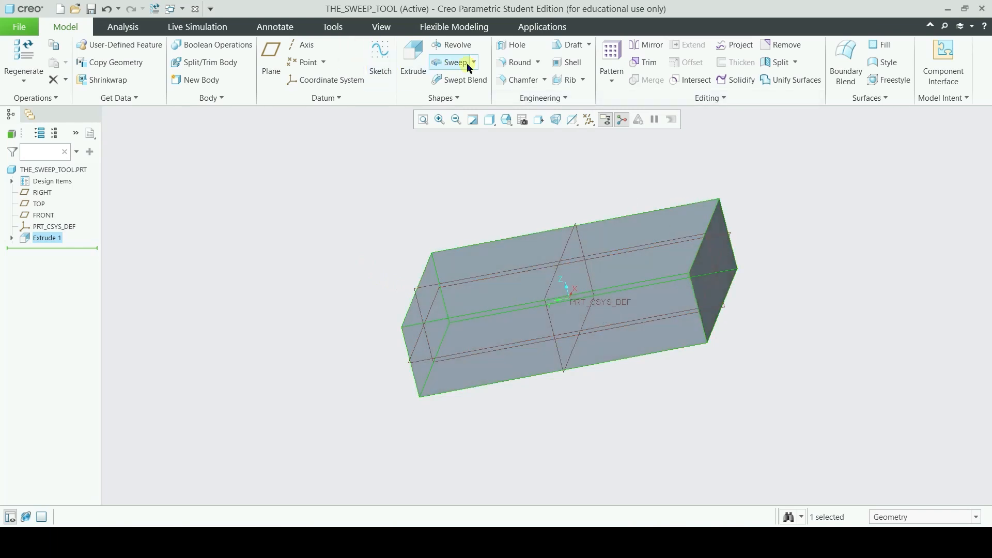
Start a sketch on the block's large rectangular face, using the RIGHT plane as the Top reference
click(383, 54)
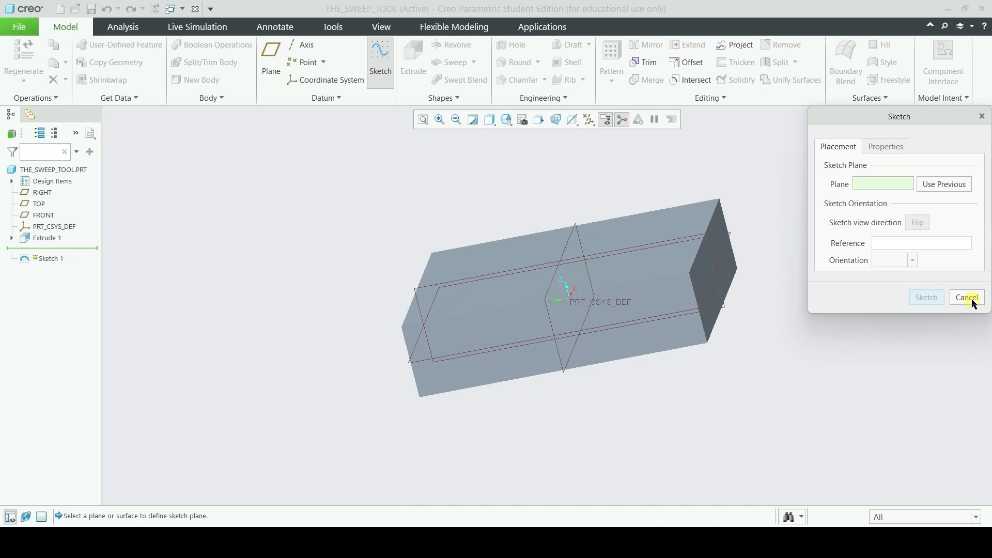
click(656, 228)
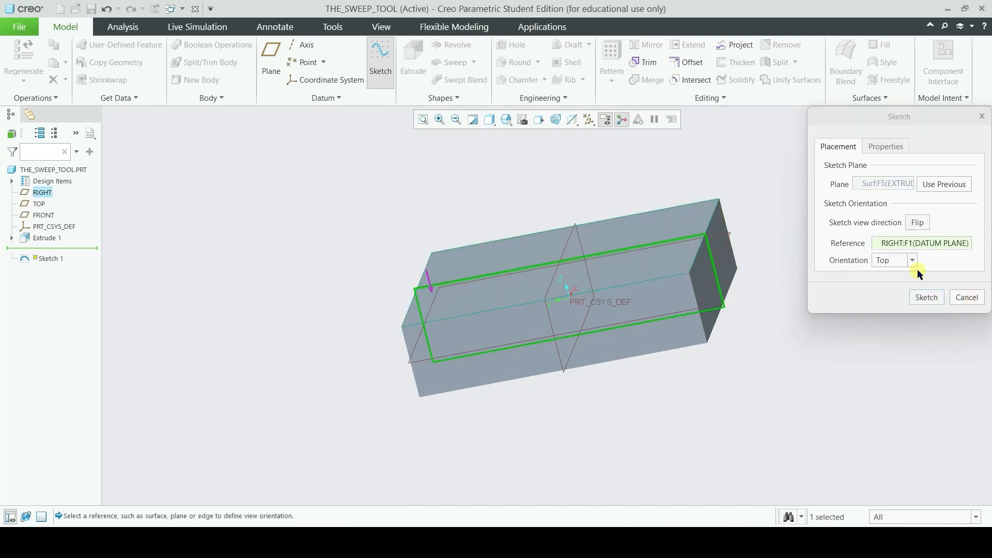
click(925, 299)
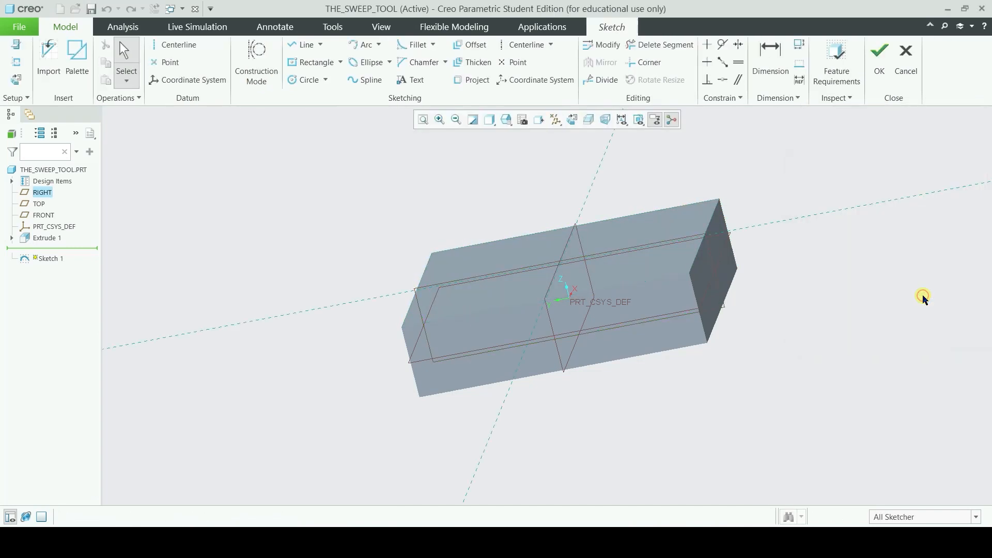
Draw an S-shaped four-point spline between the midpoints of the face's two short edges and accept the sketch
click(367, 78)
click(573, 124)
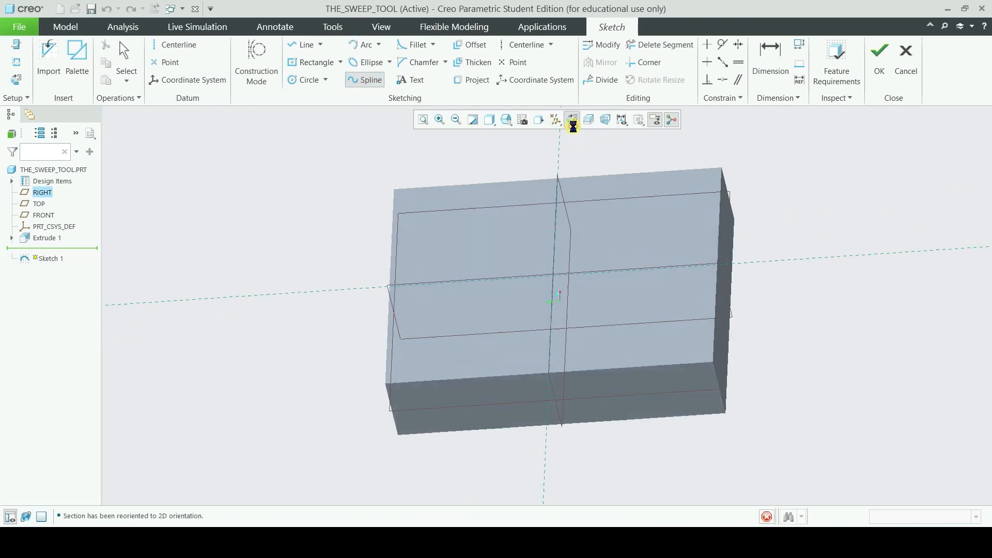
click(361, 305)
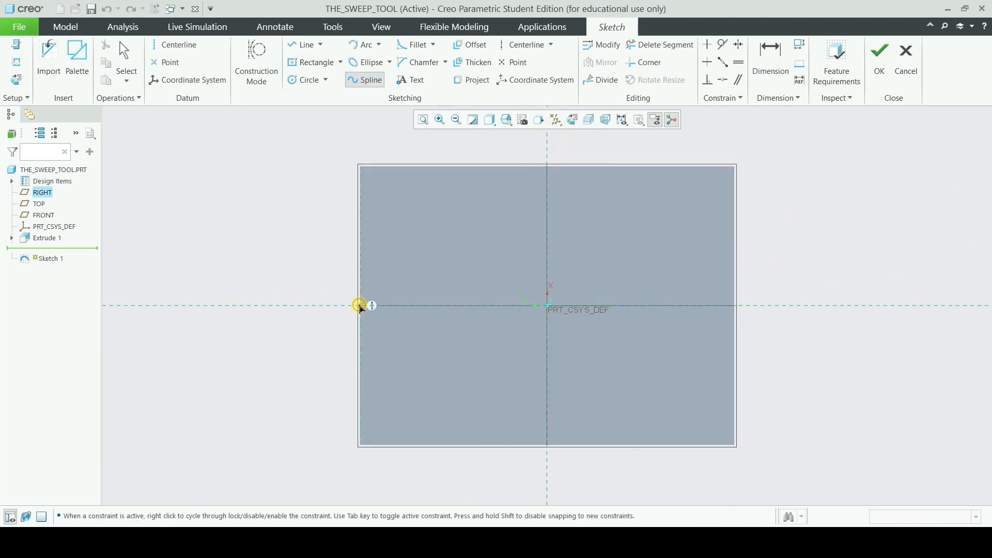
click(410, 256)
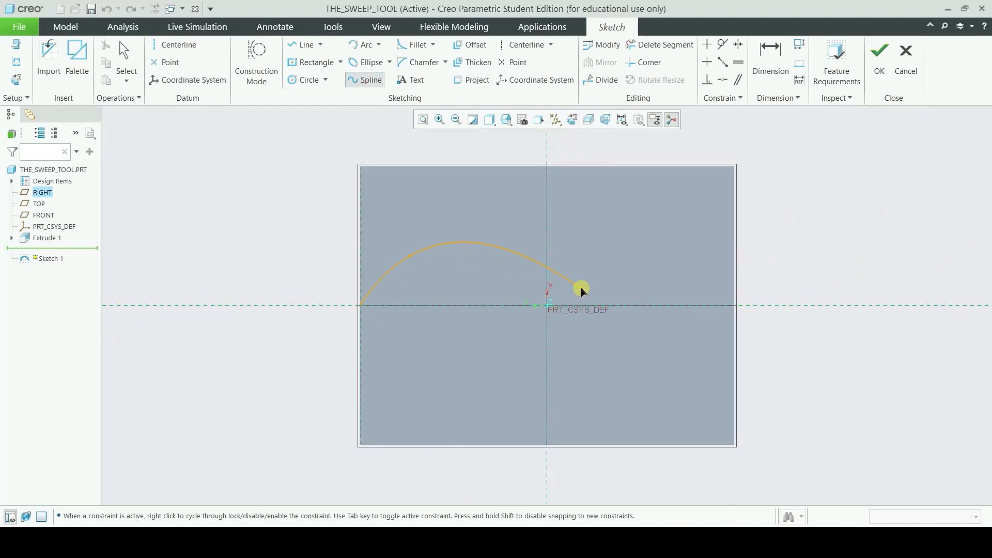
click(640, 374)
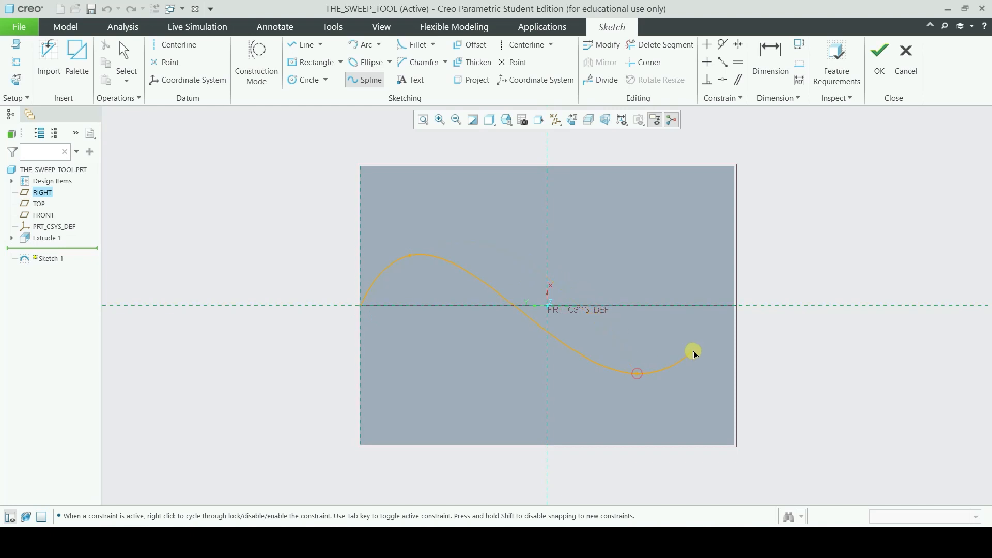
click(735, 306)
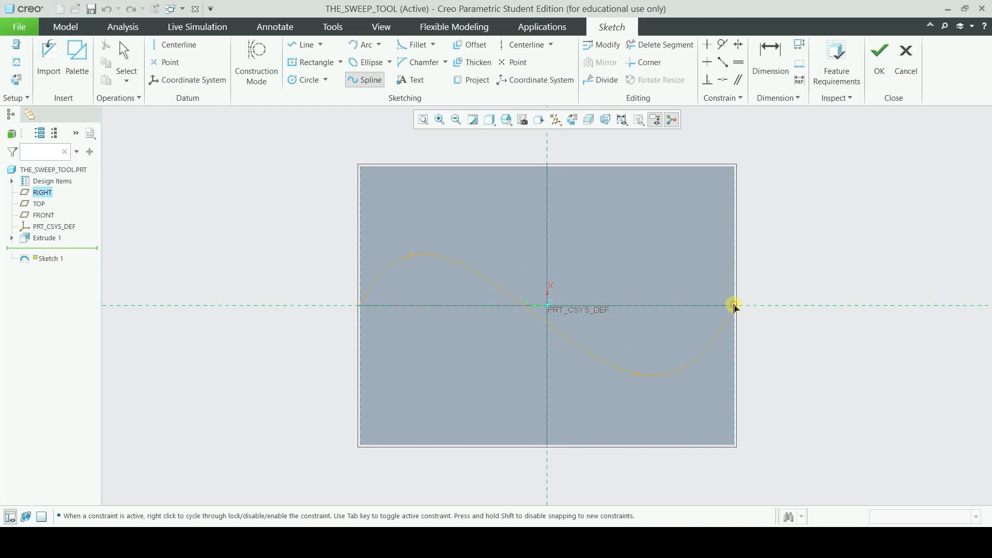
click(879, 65)
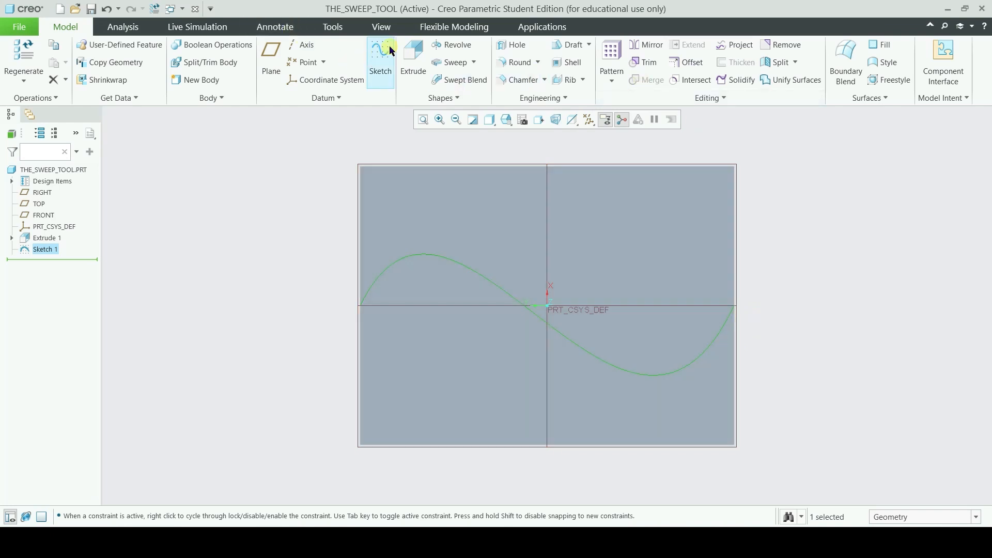
Start a sweep along the S-shaped spline and sketch a circle centred on its start point as the section
click(451, 64)
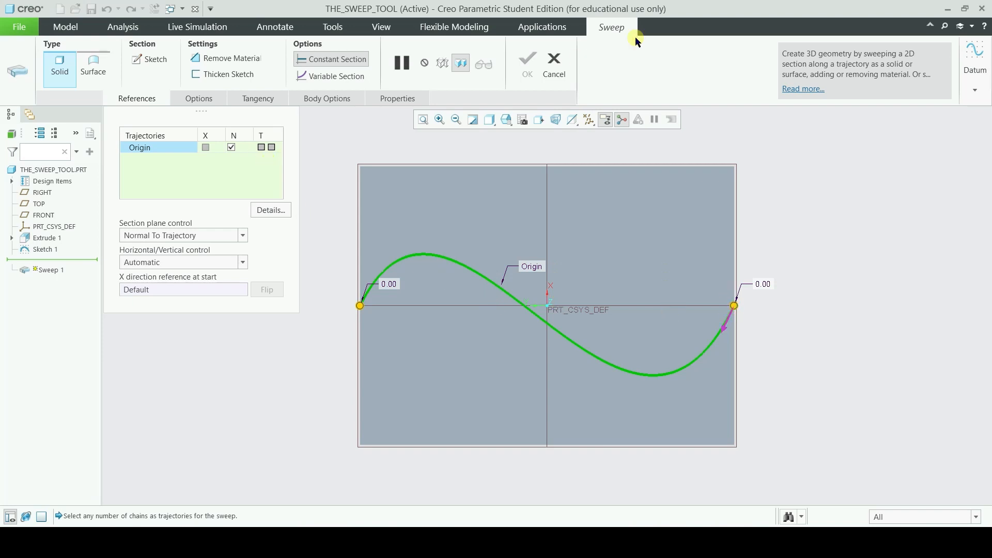
click(150, 59)
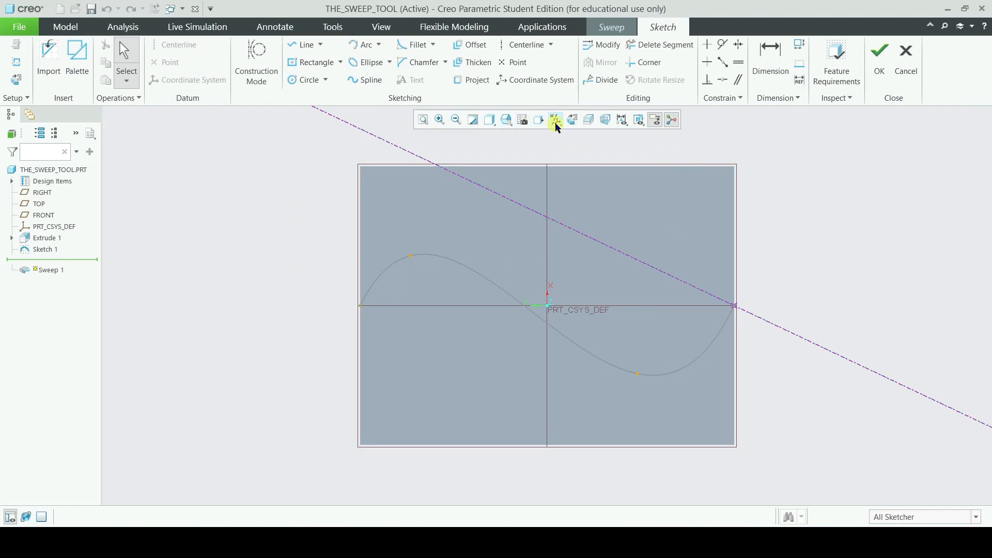
click(572, 122)
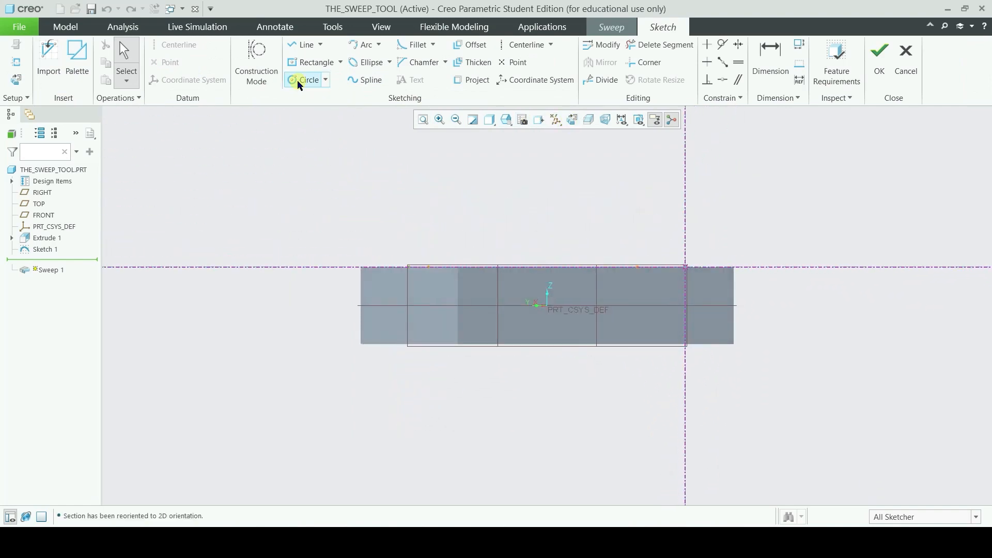
click(300, 81)
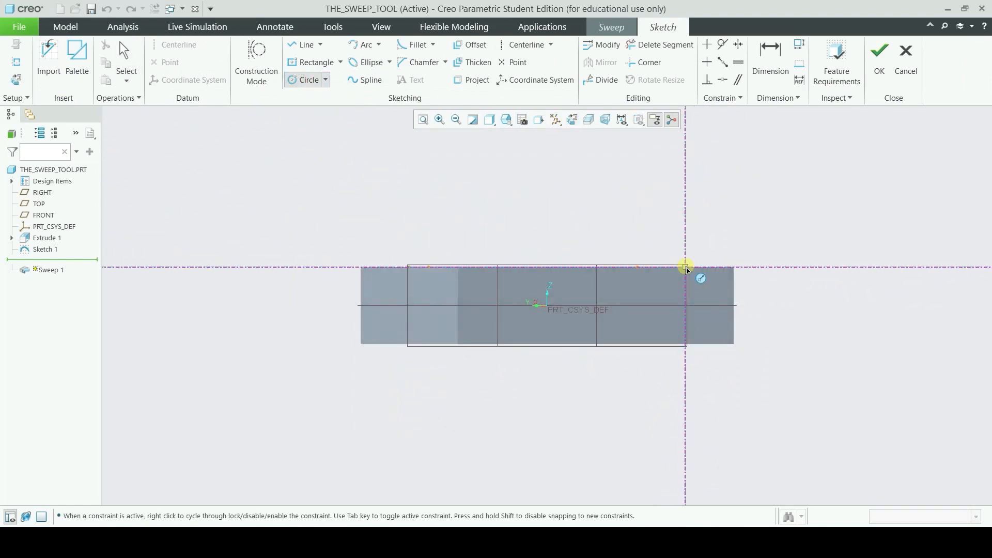
click(686, 268)
click(703, 277)
click(877, 74)
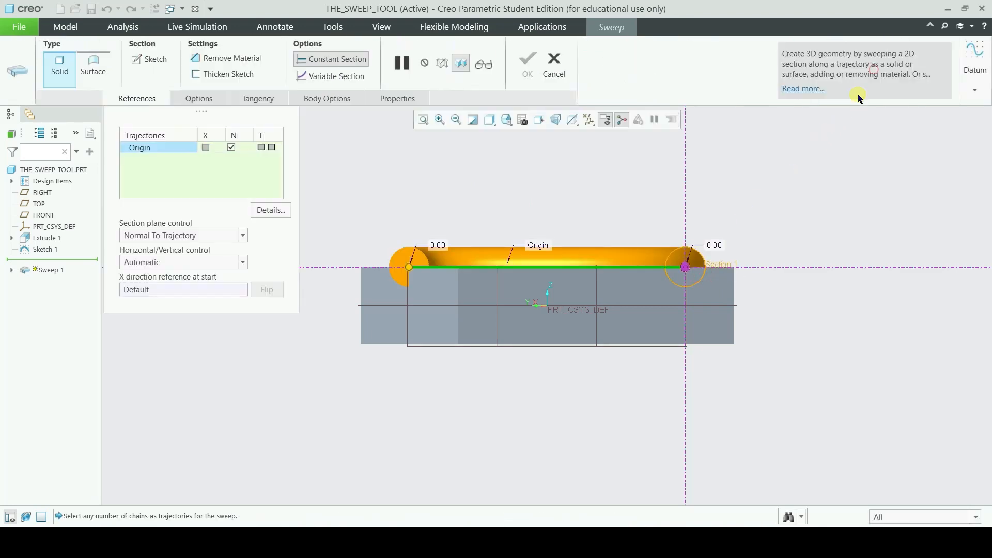
Set the circular sweep to remove material so that it cuts a groove into the block along the spline
middle_drag(779, 259, 781, 230)
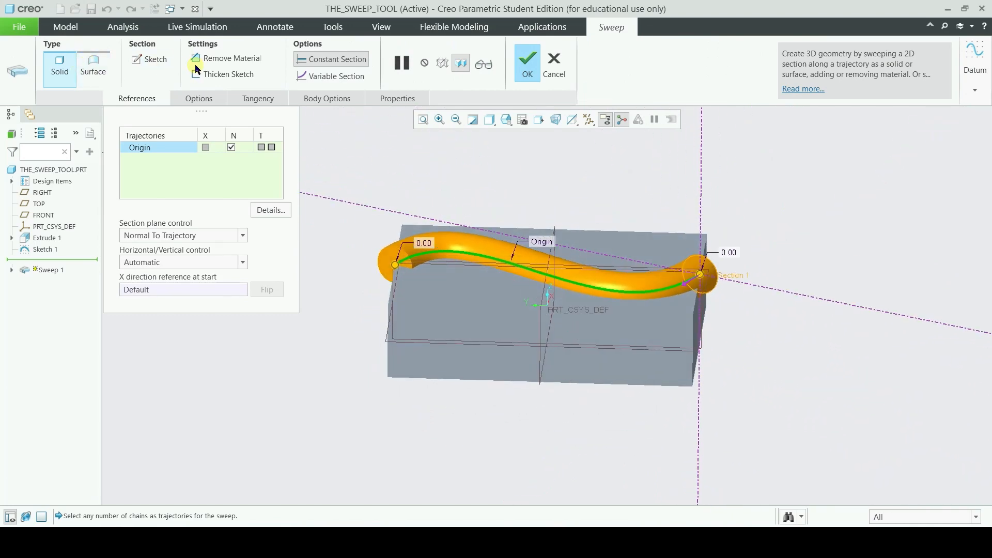
click(229, 61)
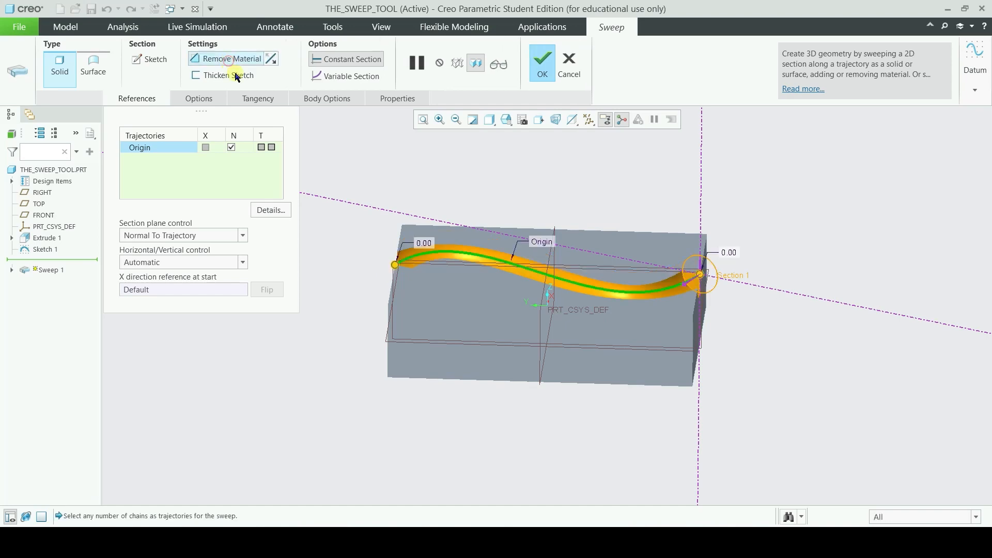
middle_drag(626, 249, 434, 328)
scroll(434, 328, up, 5)
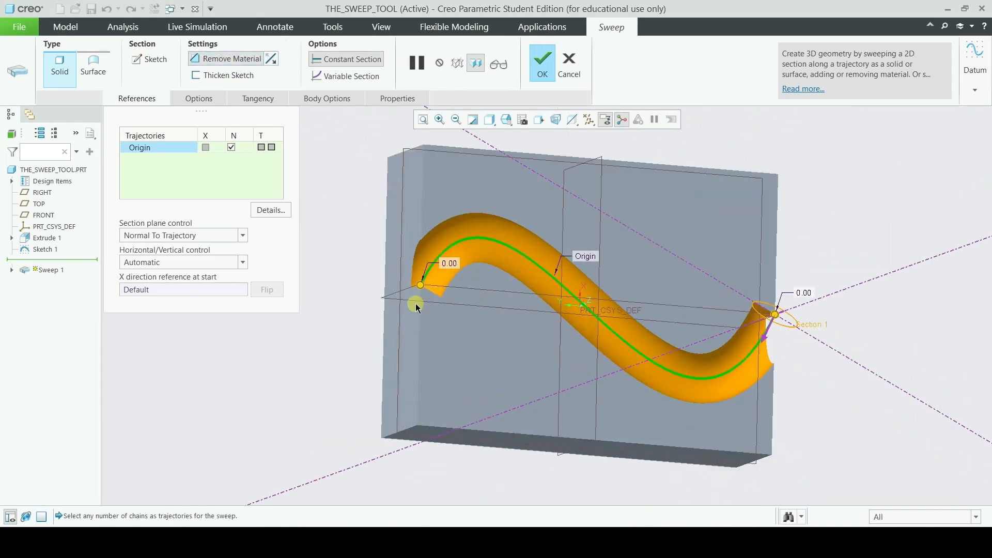
scroll(485, 305, down, 3)
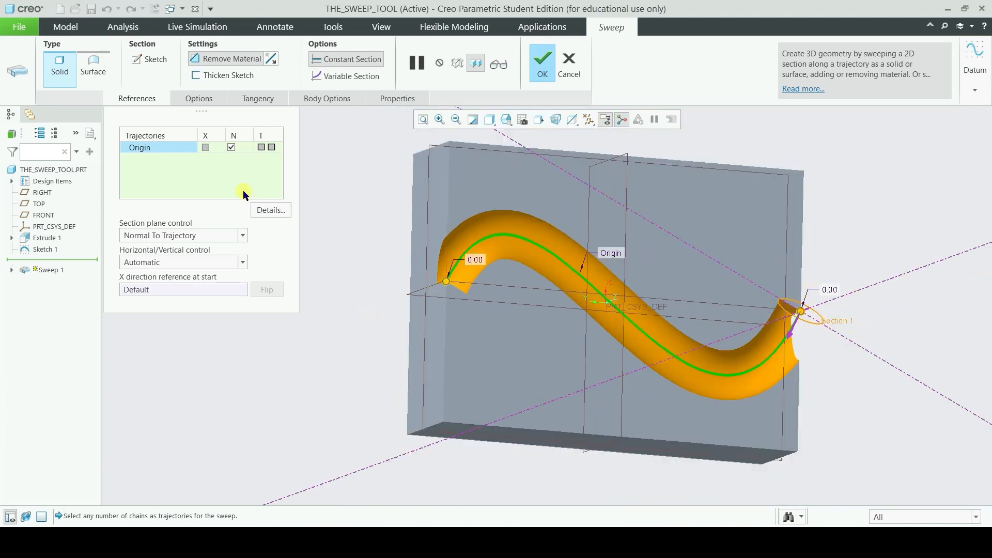
Turn on Merge ends for the sweep cut and accept the feature
click(199, 98)
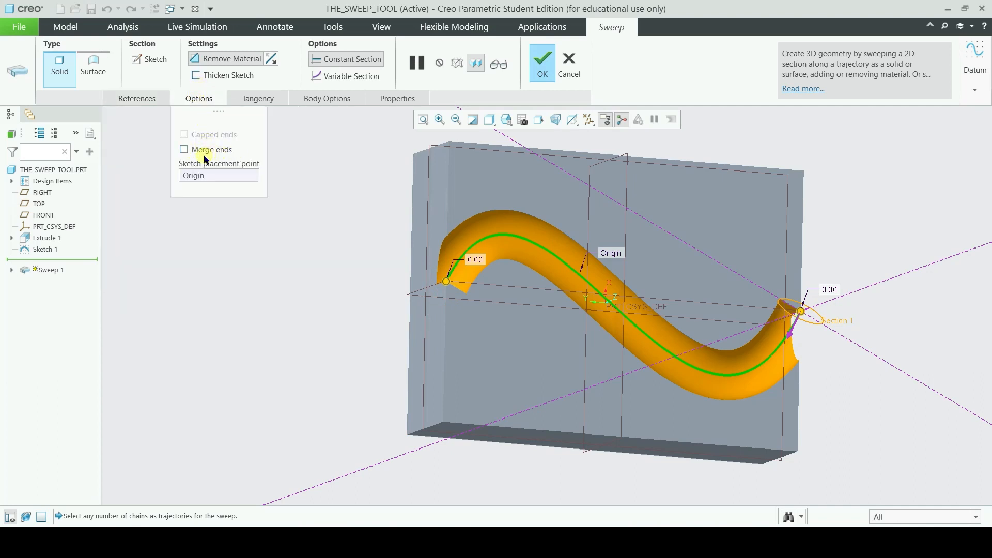
click(183, 150)
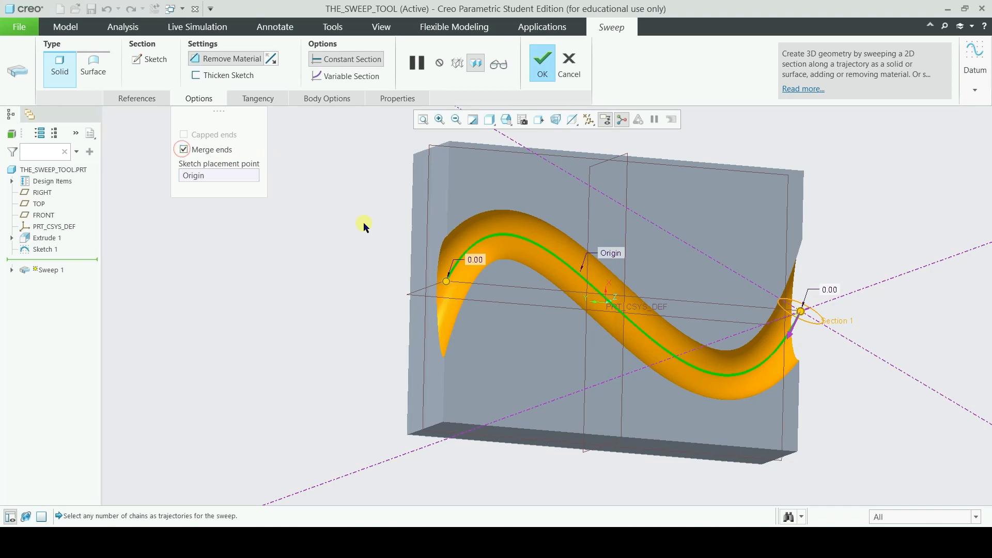
middle_drag(830, 352, 799, 250)
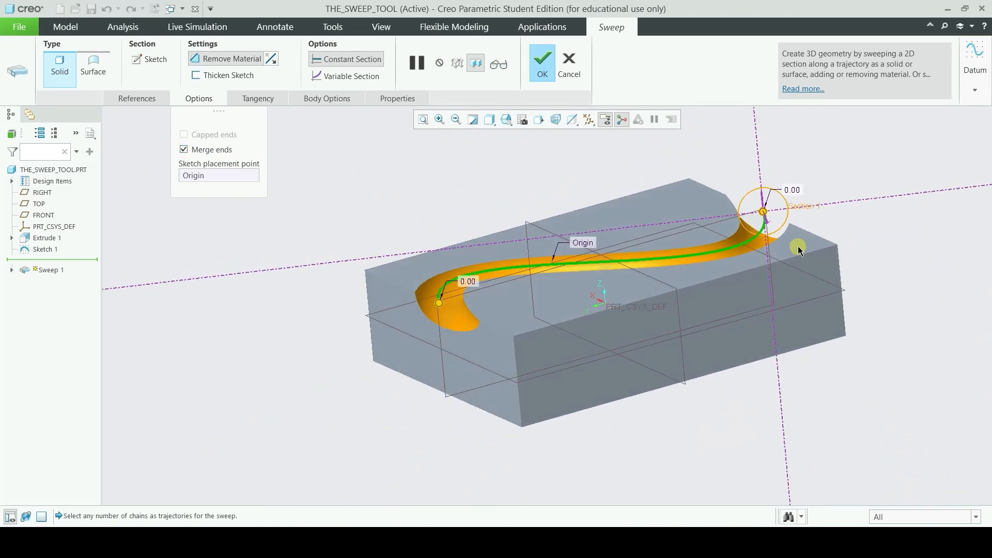
click(542, 72)
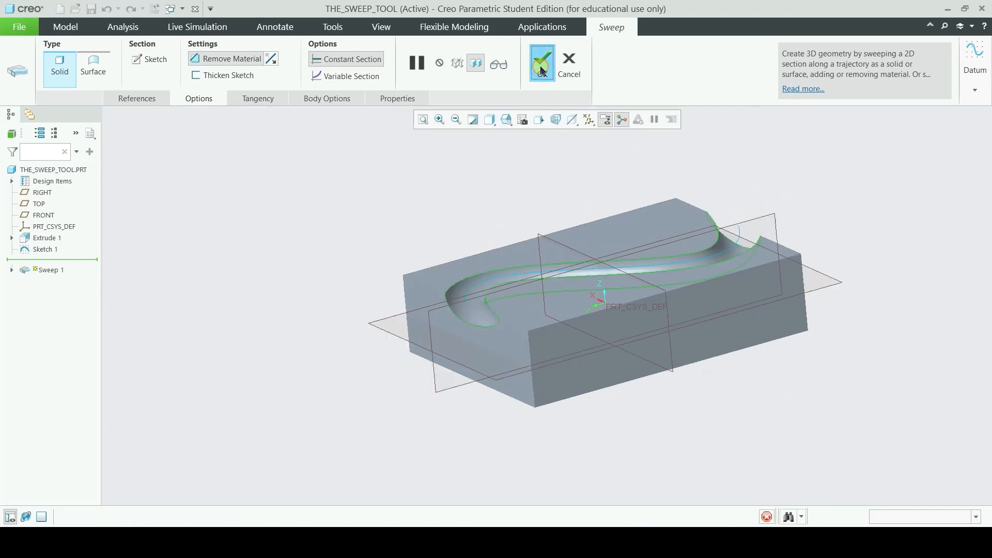
Redefine the sweep cut with its trajectory ends extended by about 41.53 and 152.03 past the block's edges, and accept it
mouse_move(691, 290)
middle_down()
mouse_move(688, 319)
mouse_move(721, 338)
middle_up()
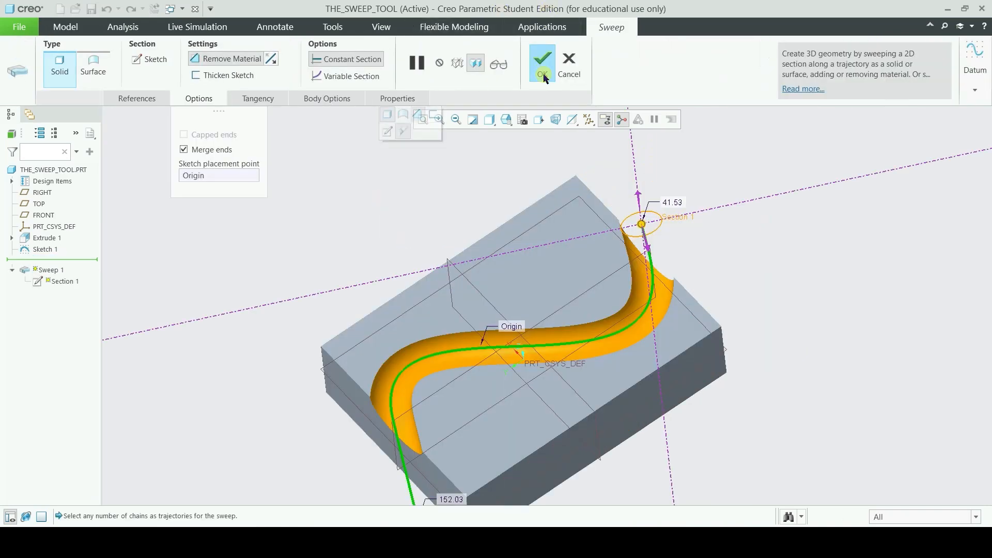
click(543, 72)
middle_drag(675, 366, 598, 330)
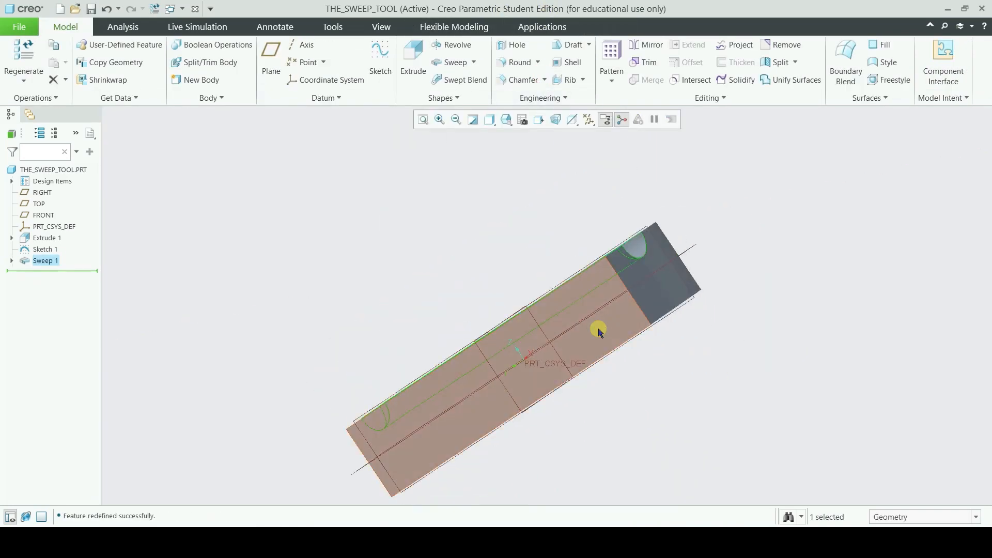
Delete the extruded block together with its dependent spline sketch and sweep
right_click(40, 241)
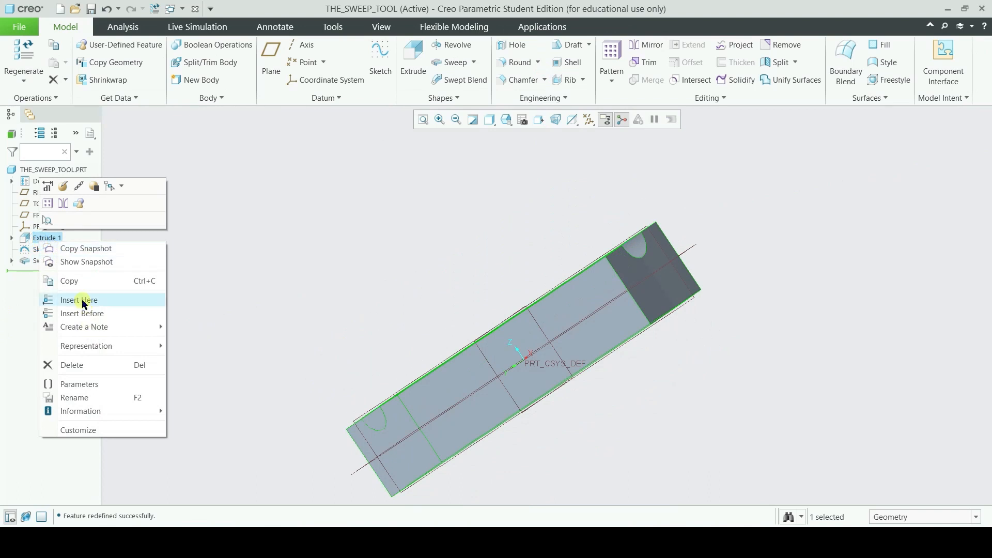
click(72, 366)
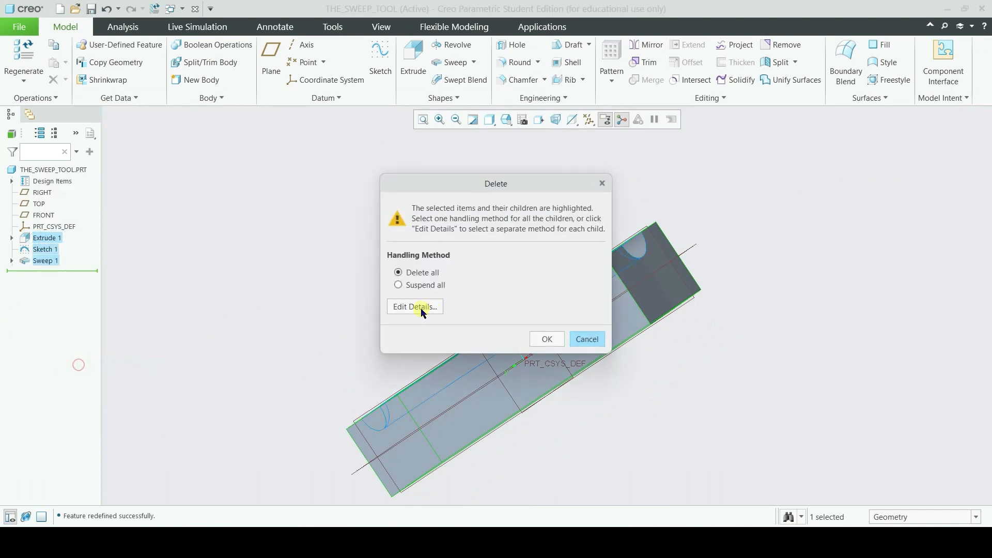
click(544, 340)
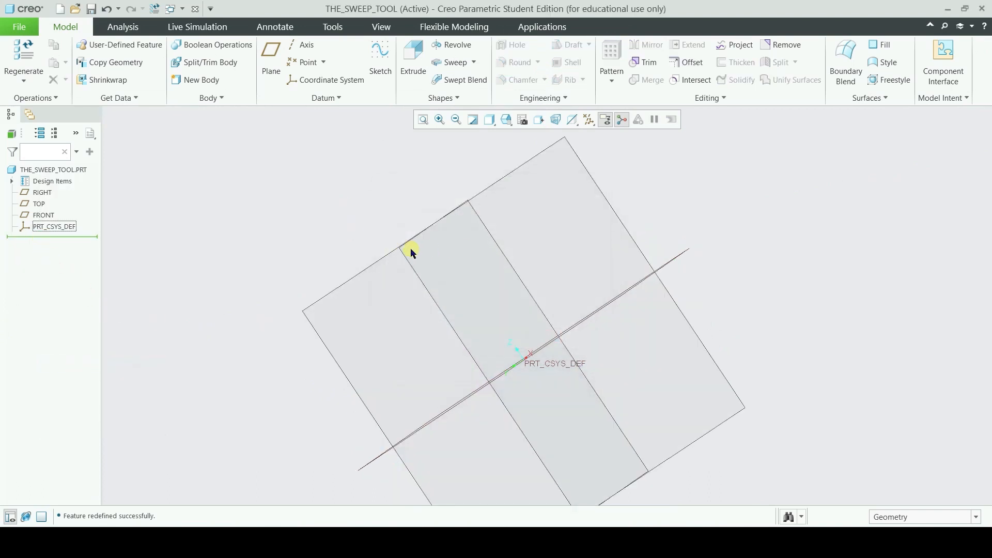
Sketch a circle centred on the origin on the RIGHT plane and accept the sketch
click(385, 61)
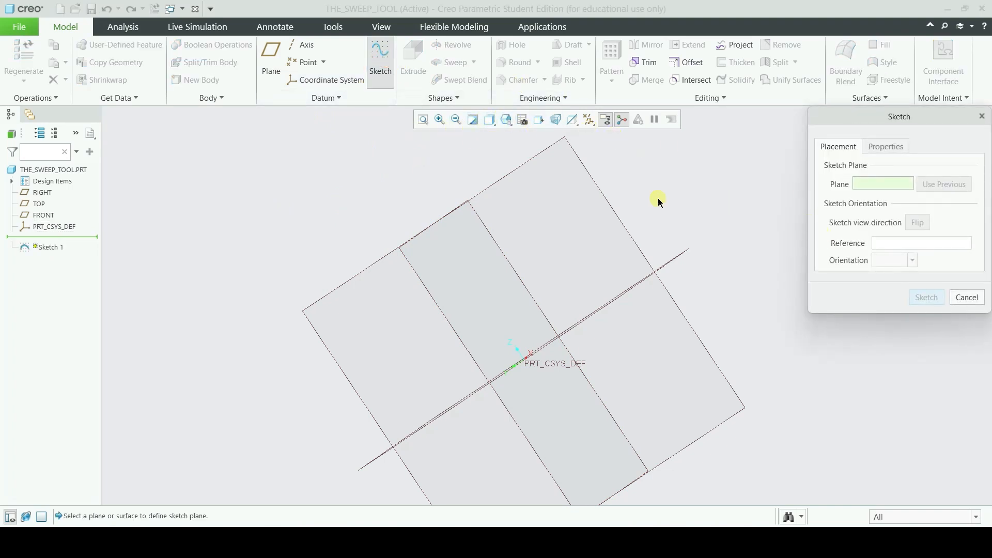
middle_drag(598, 218, 625, 262)
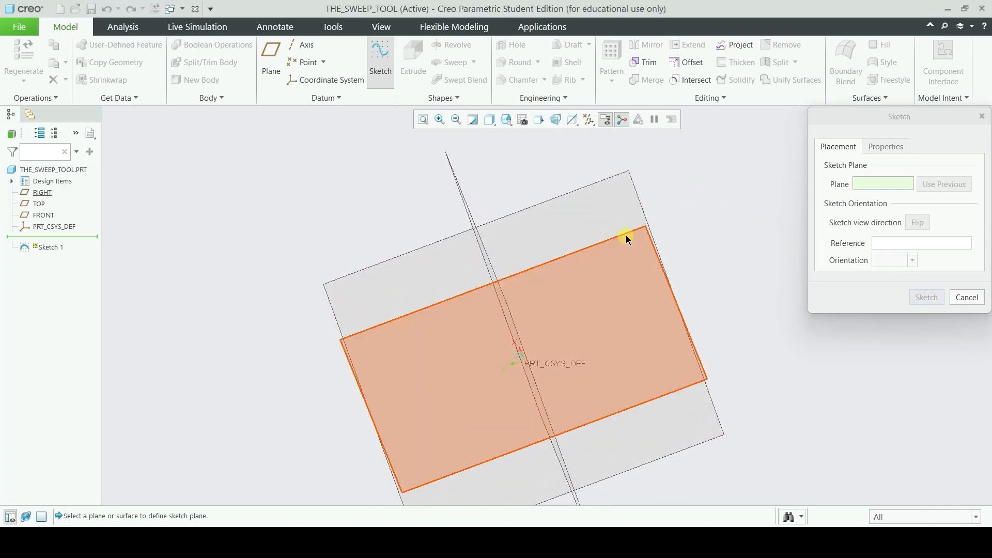
click(626, 236)
click(932, 298)
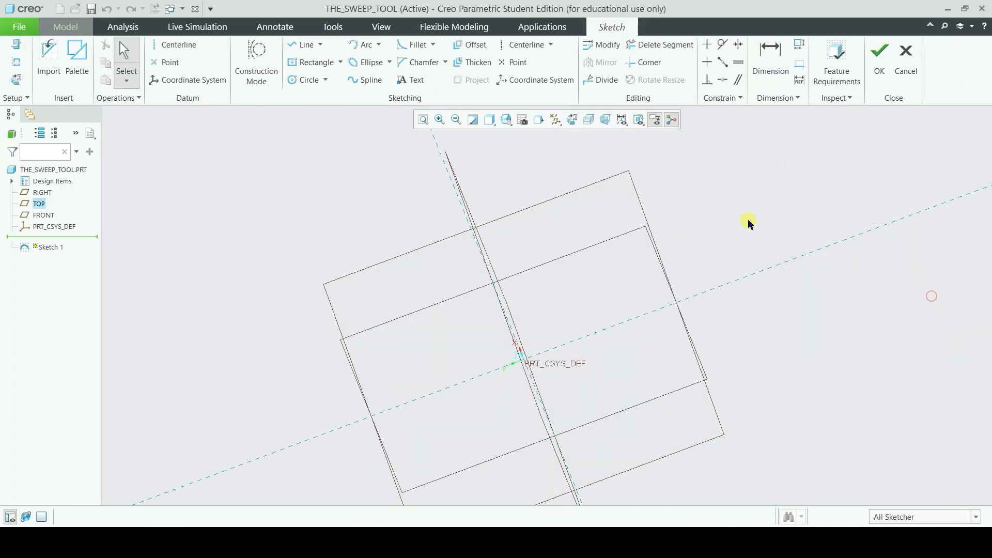
click(569, 122)
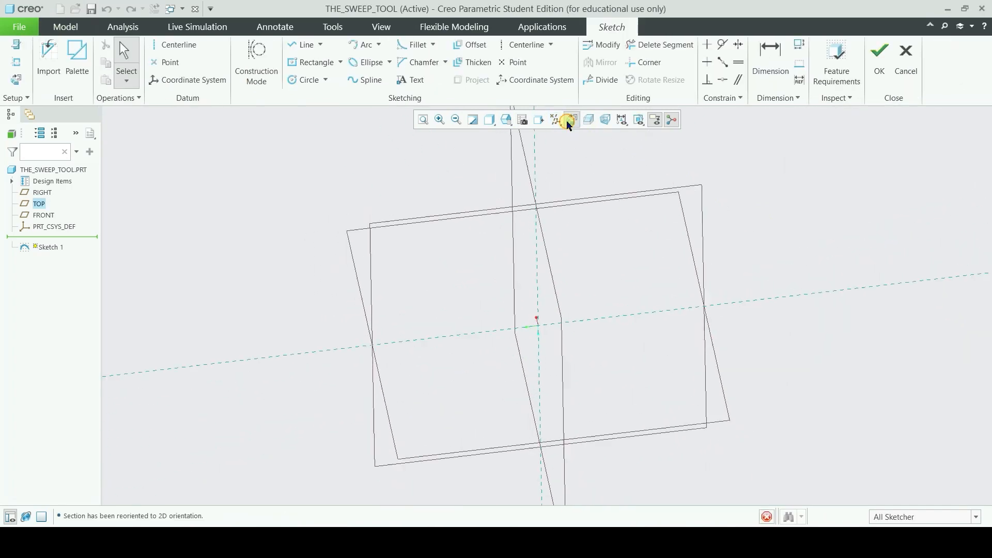
click(293, 83)
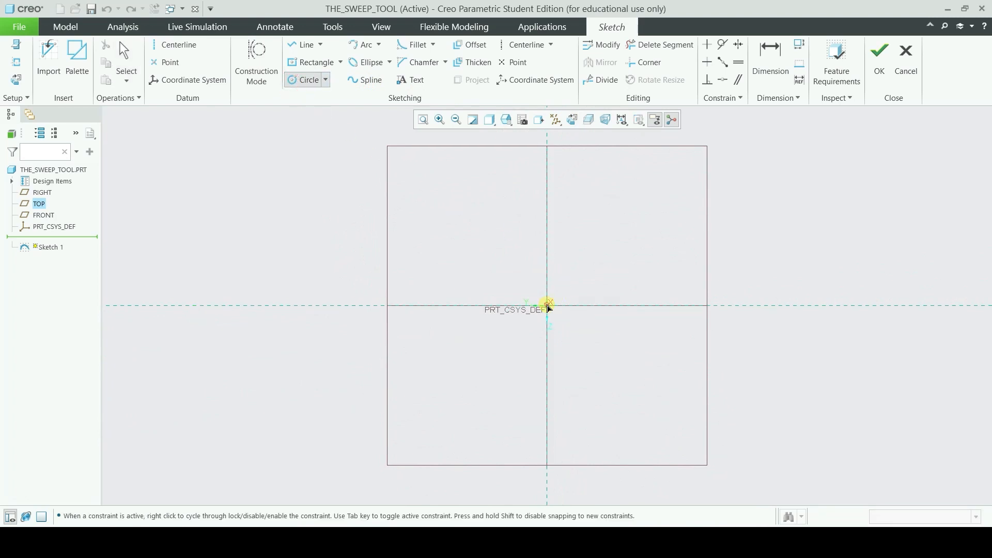
click(549, 306)
click(609, 340)
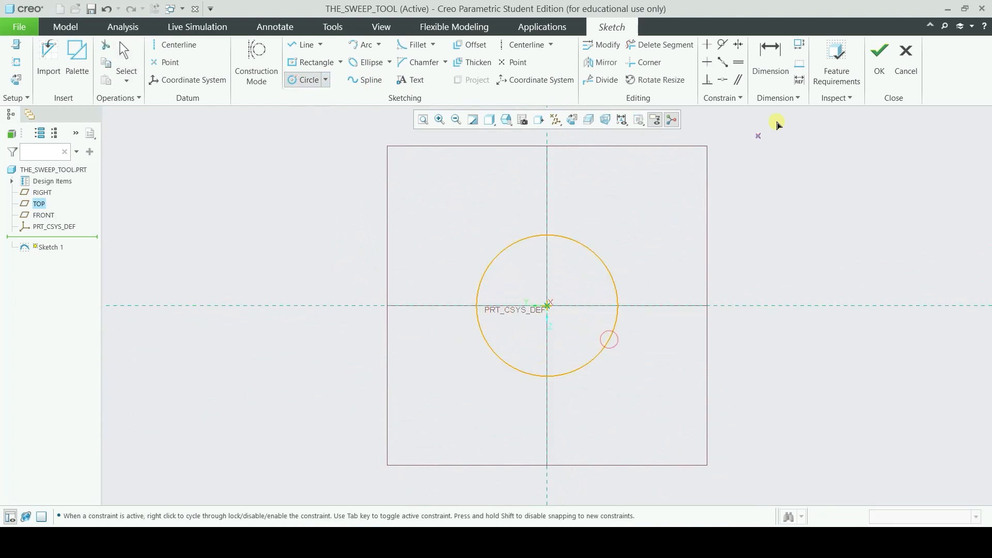
click(880, 57)
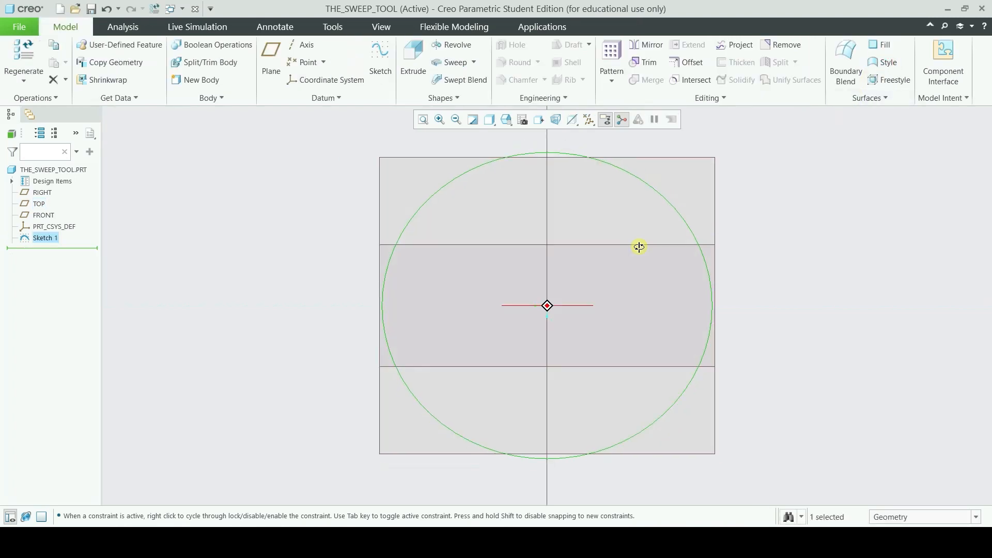
Extrude the circle into a solid cylinder with a depth of about 152.56
click(414, 58)
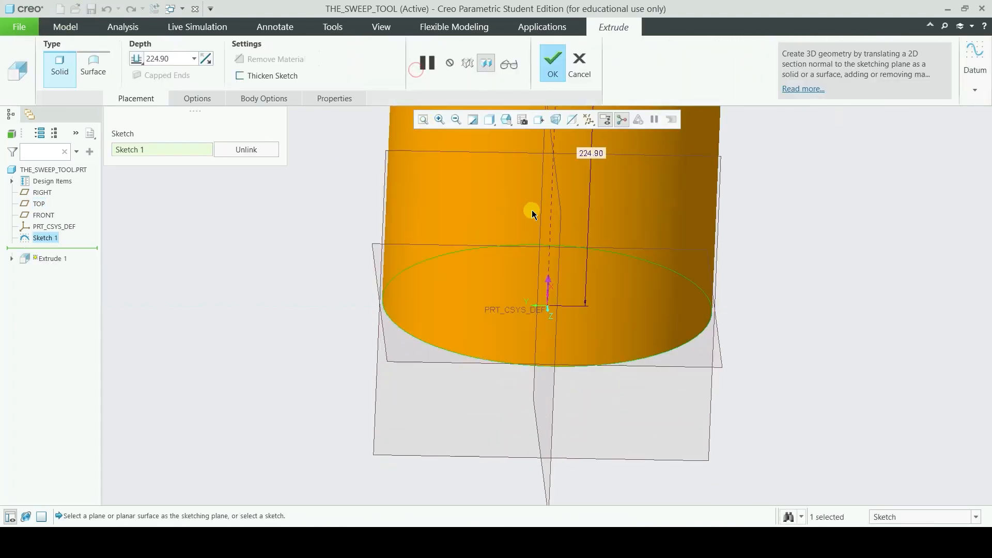
scroll(532, 213, down, 4)
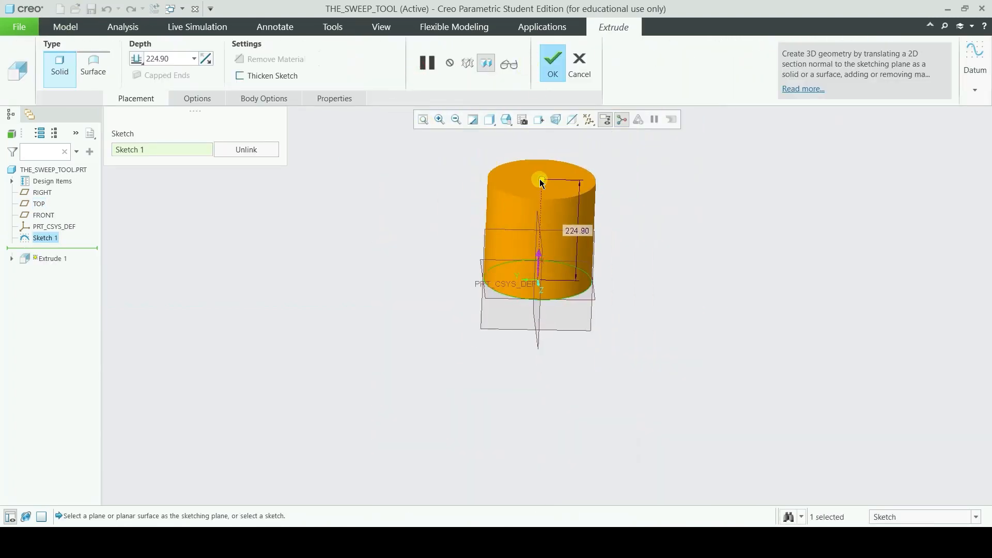
drag(547, 189, 550, 216)
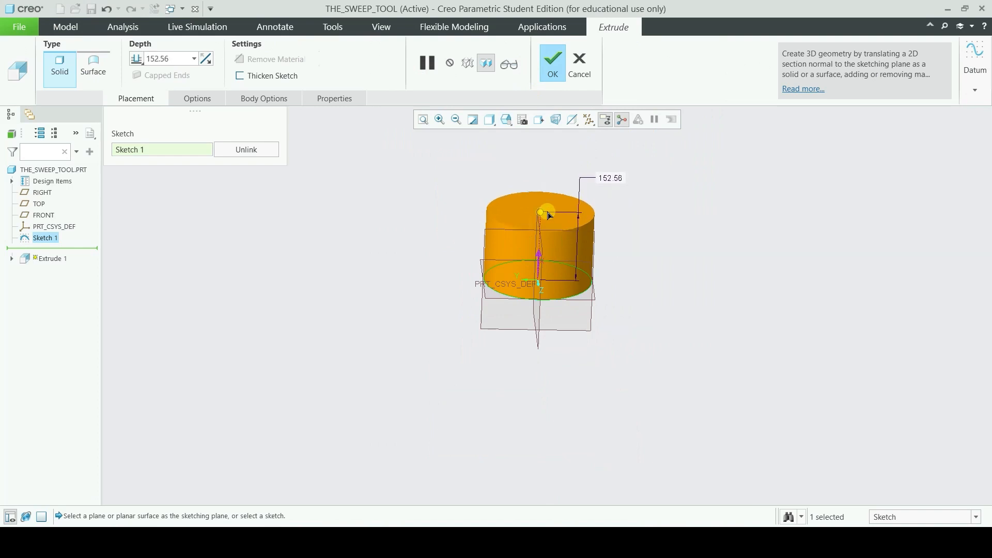
click(560, 57)
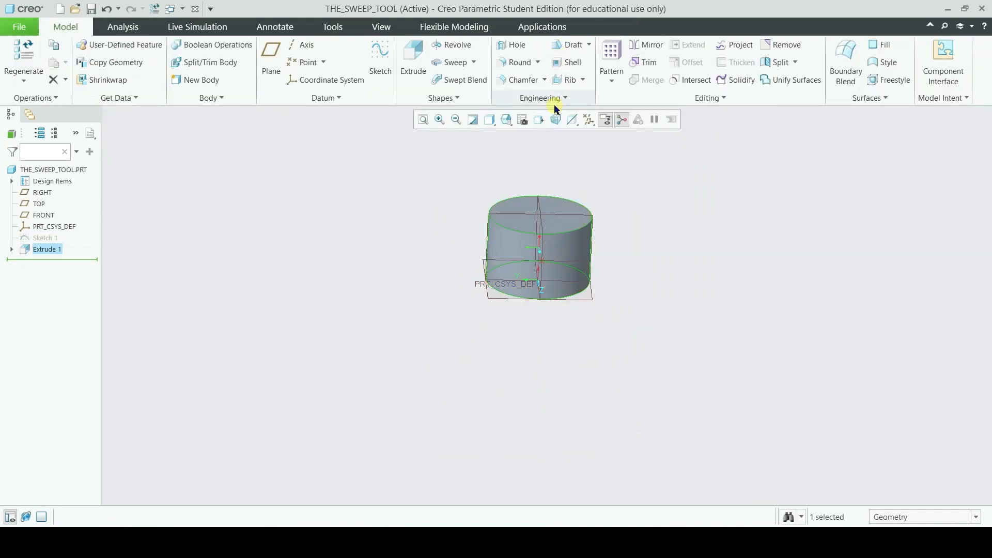
Shell the cylinder with a wall thickness of 4.41, removing its upper circular face
click(518, 221)
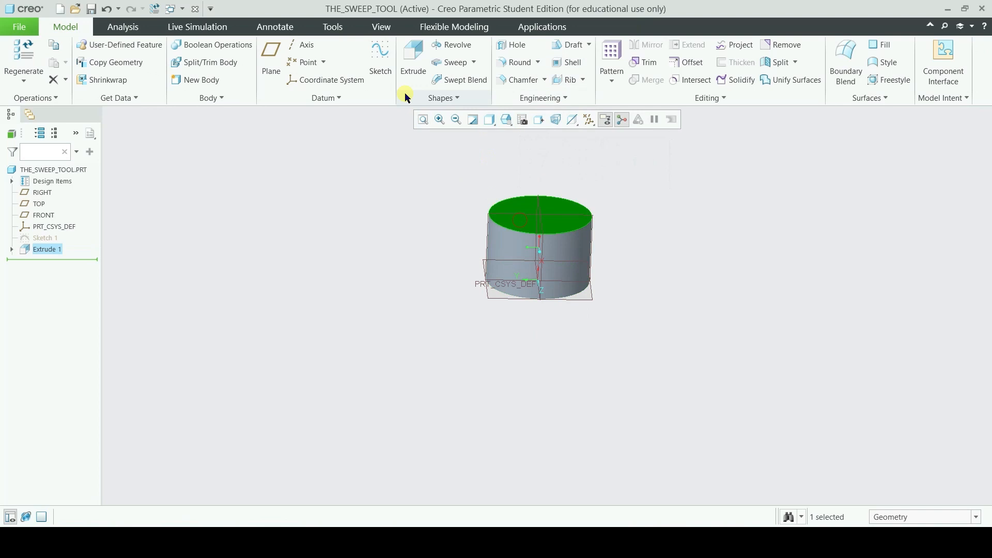
right_click(52, 251)
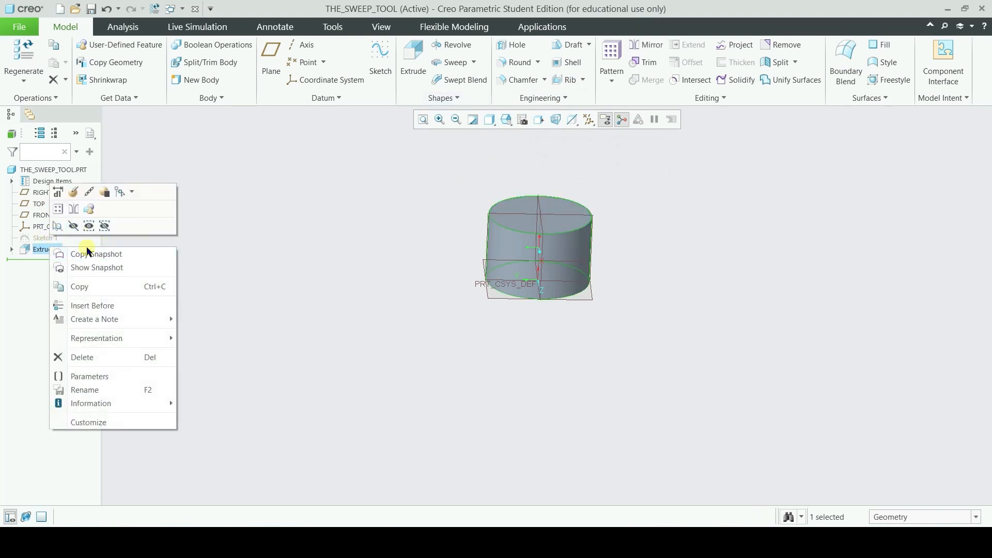
click(441, 126)
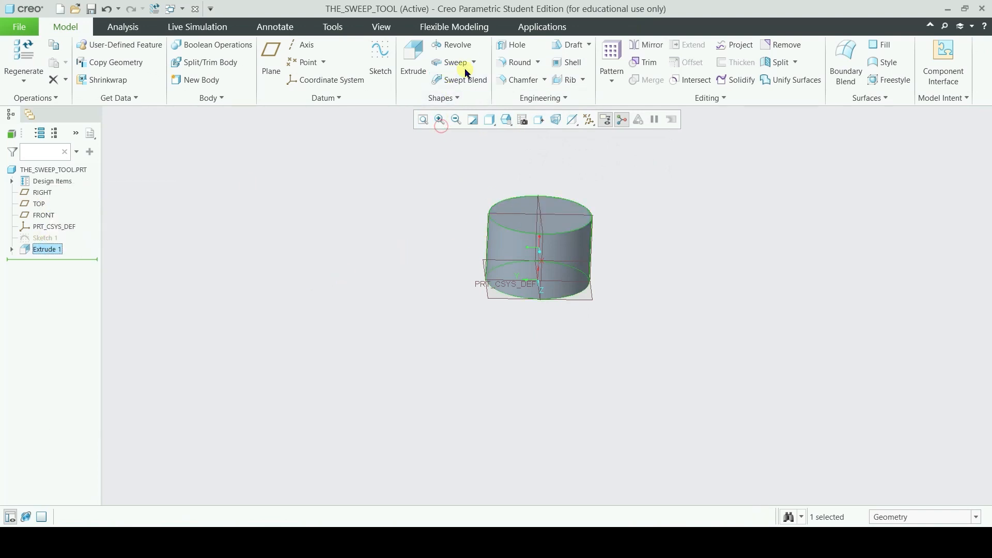
click(563, 63)
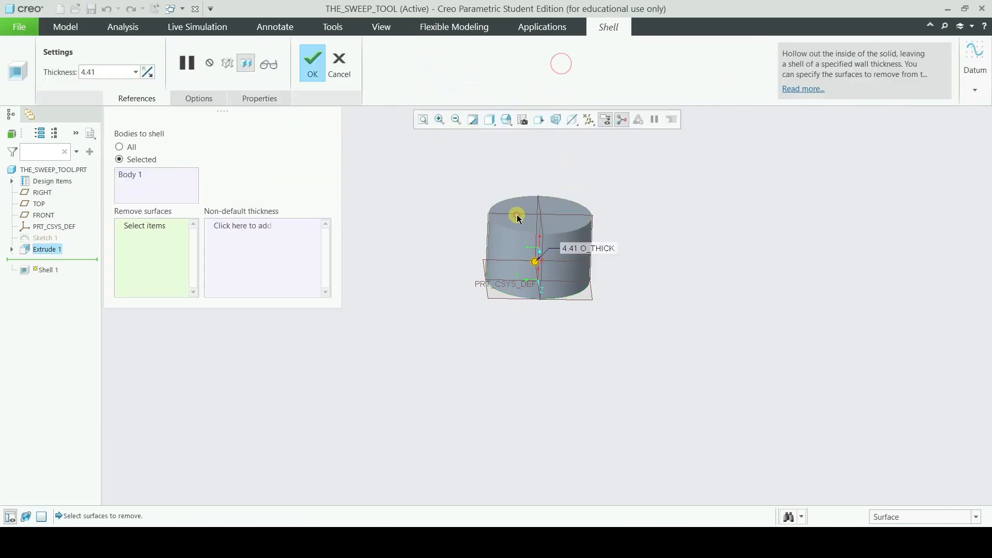
click(517, 215)
click(312, 63)
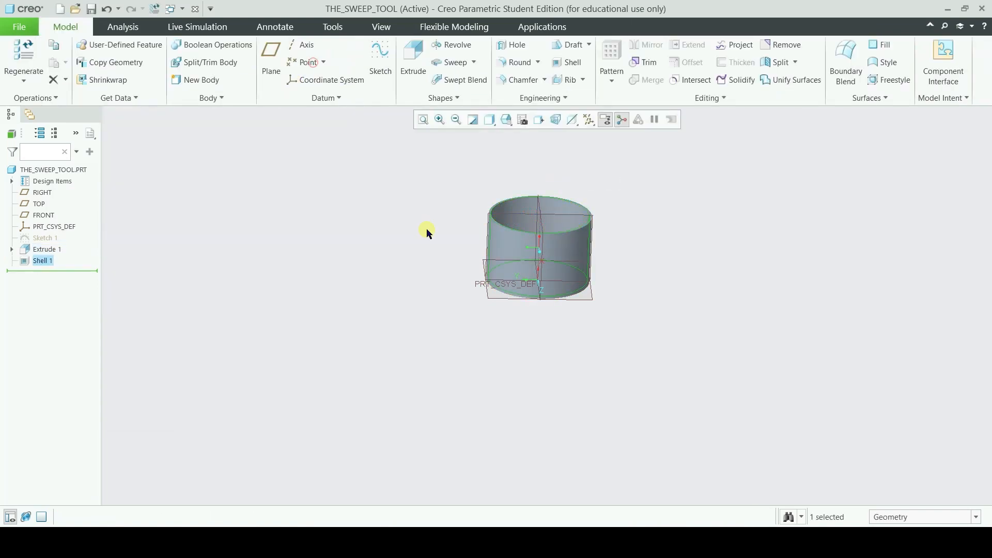
middle_drag(427, 228, 609, 232)
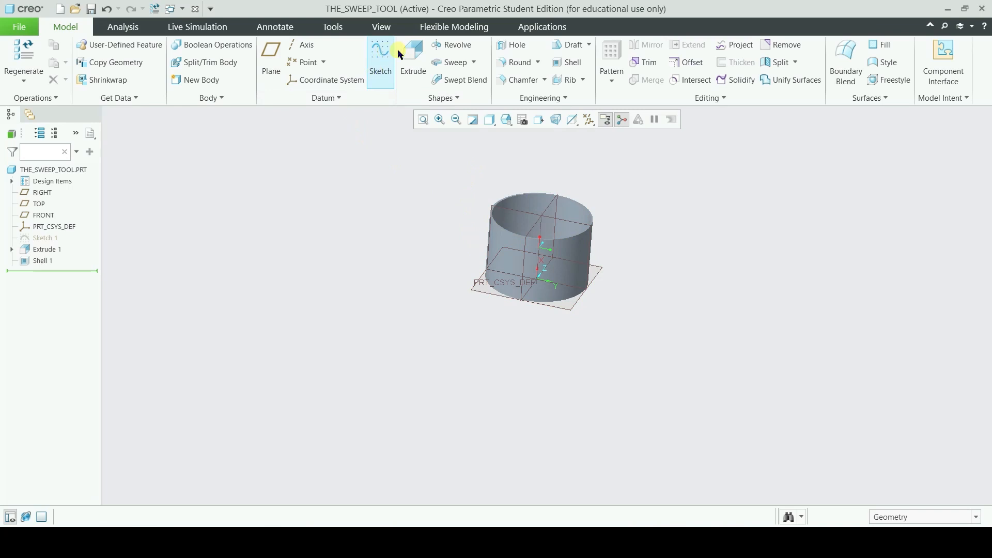
Start a new sketch on the TOP plane through the shelled cylinder's axis and orient the view parallel to it
click(377, 67)
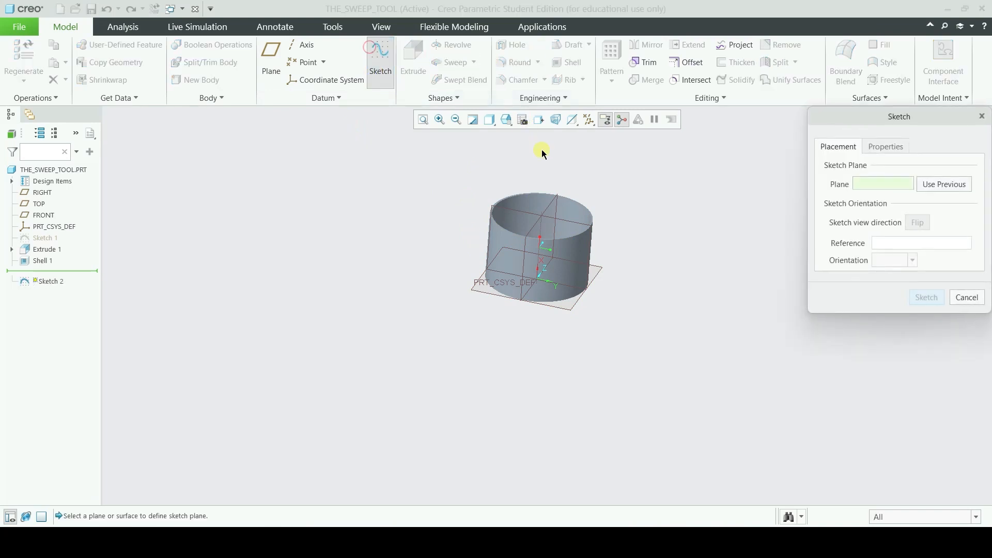
click(549, 209)
click(927, 297)
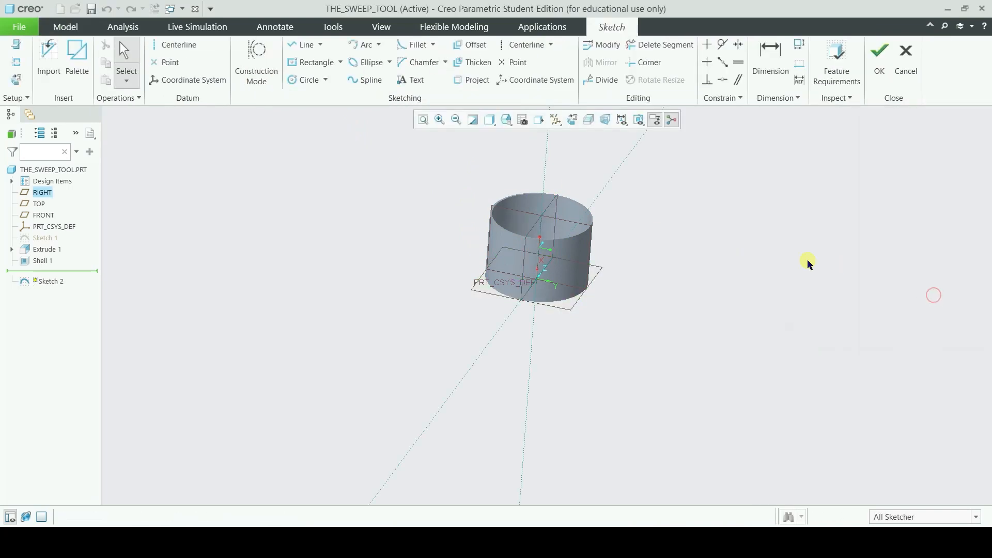
click(577, 126)
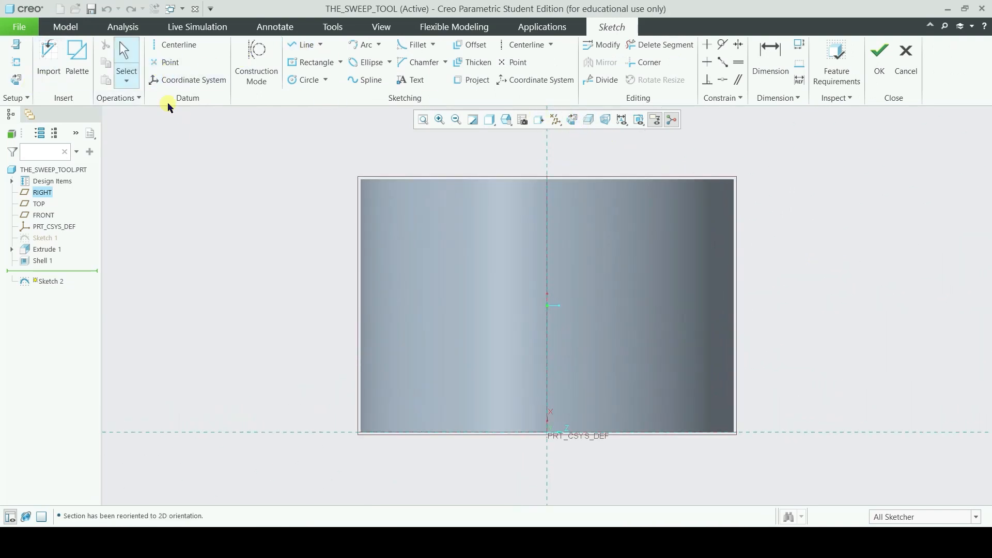
Add the cylinder's outer side silhouette and its upper surface as sketch references and update the sketch status
click(16, 62)
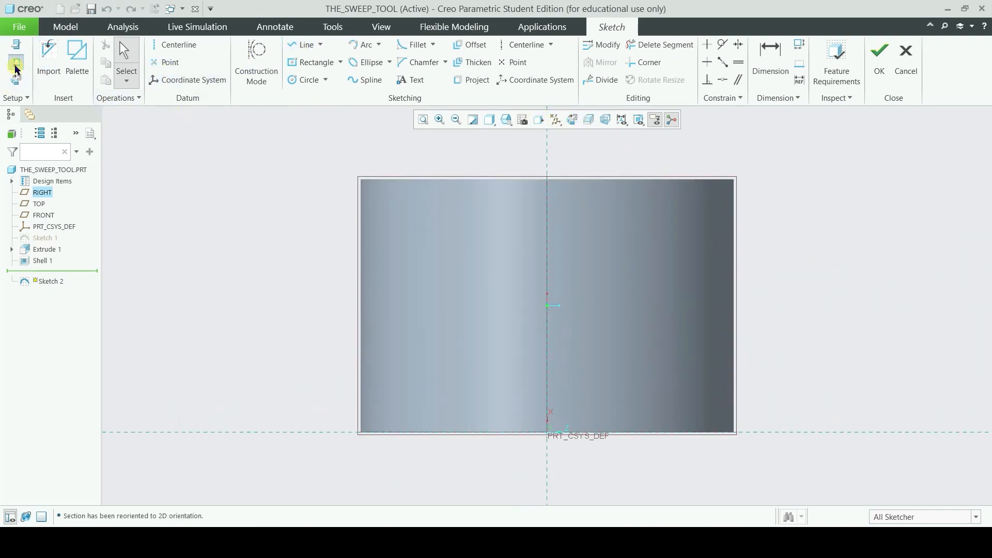
click(362, 242)
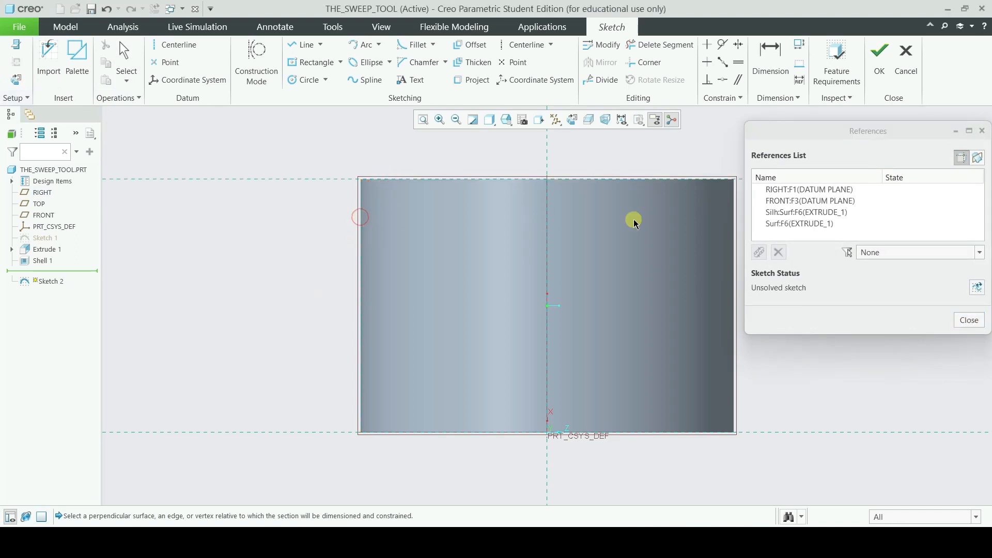
click(977, 288)
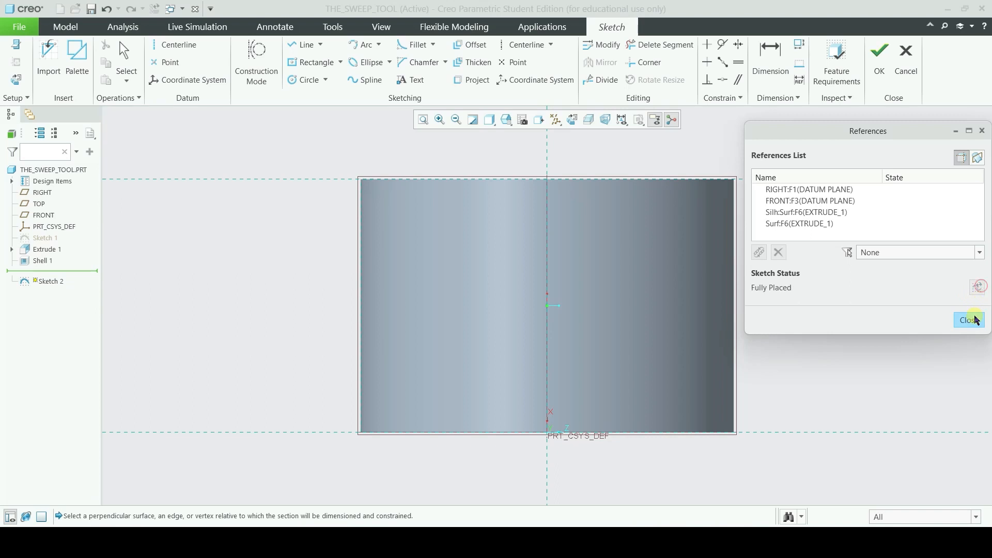
click(968, 319)
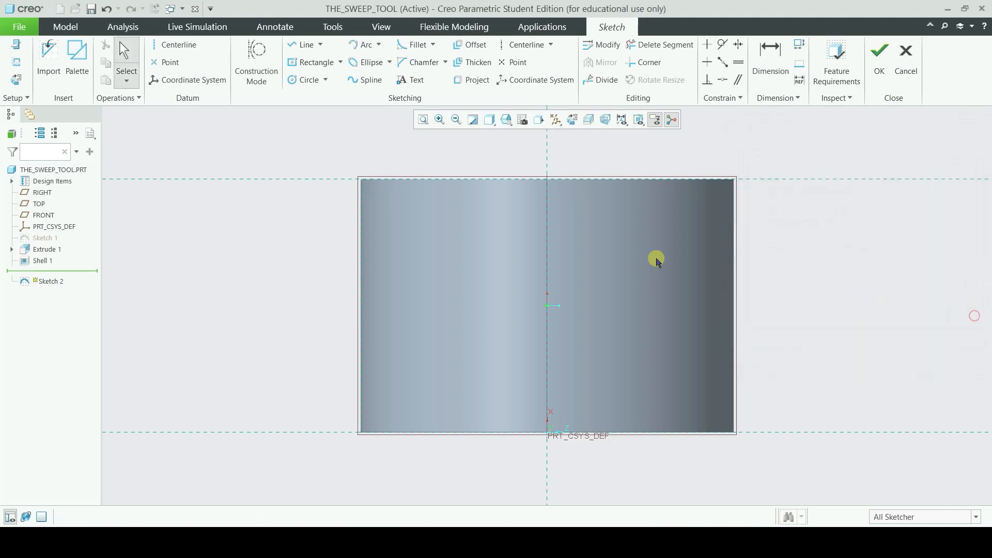
Sketch an open three-sided rectangular handle path starting and ending on the cylinder's outer side reference, and accept the sketch
click(302, 44)
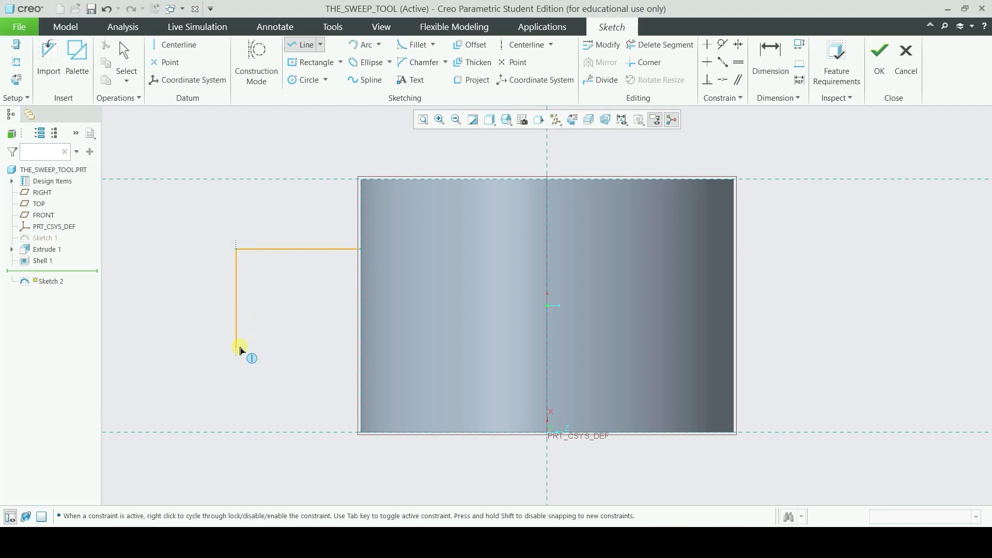
click(239, 352)
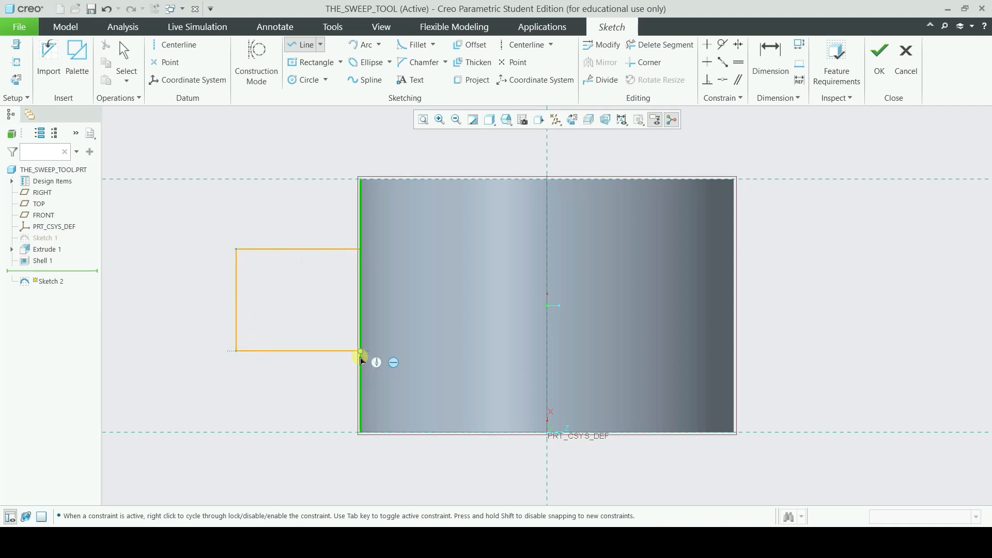
click(360, 352)
click(880, 58)
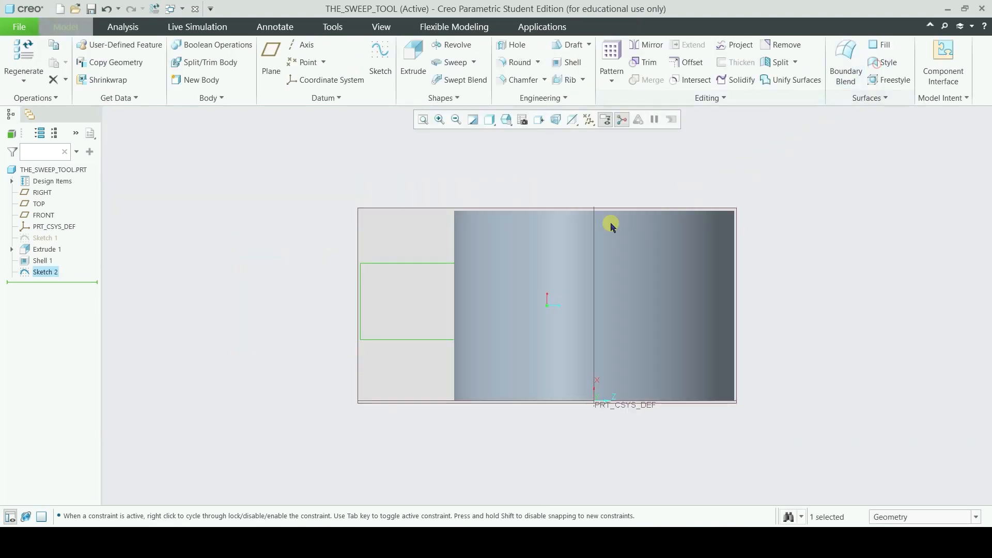
Start a solid Sweep along the handle path and sketch a small circle centred on the path's start point as its section
click(451, 62)
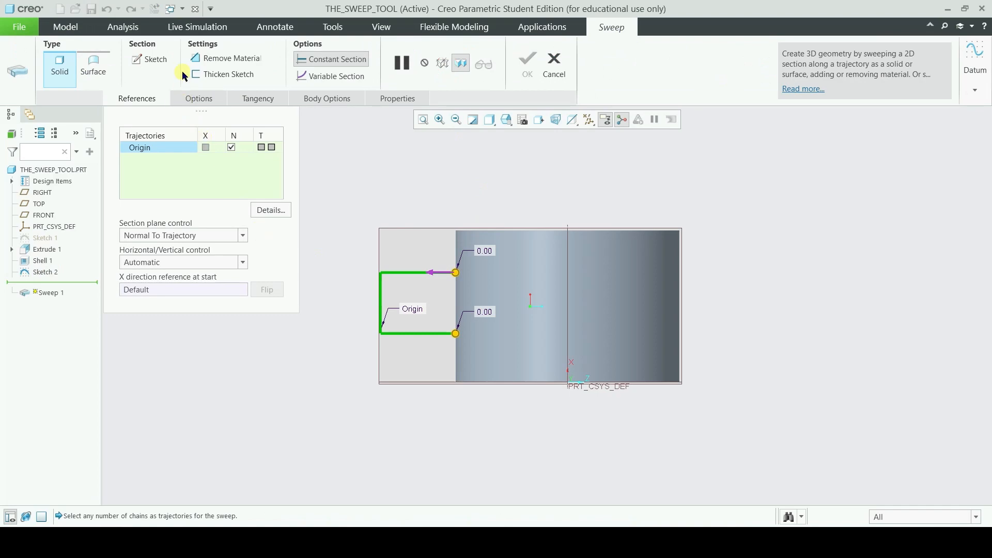
click(150, 59)
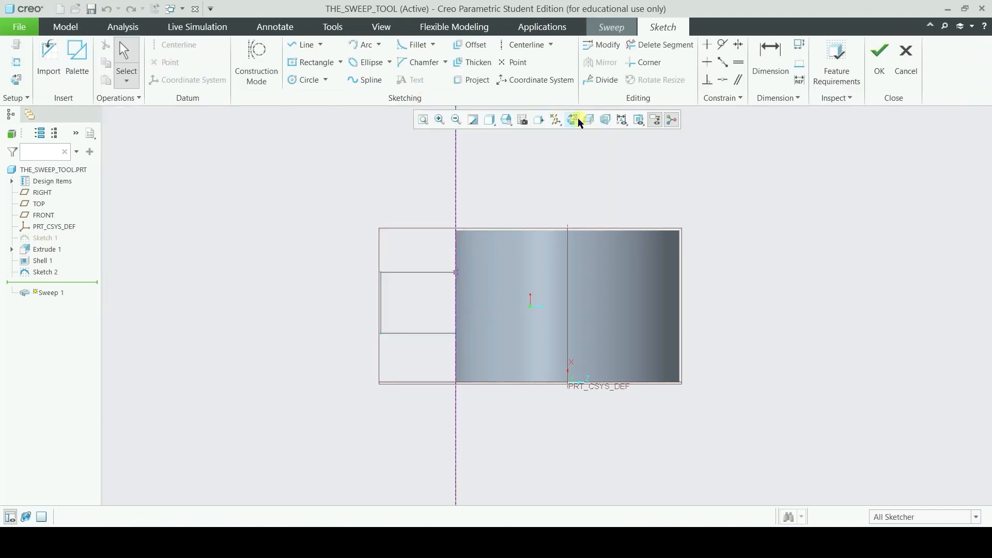
click(572, 120)
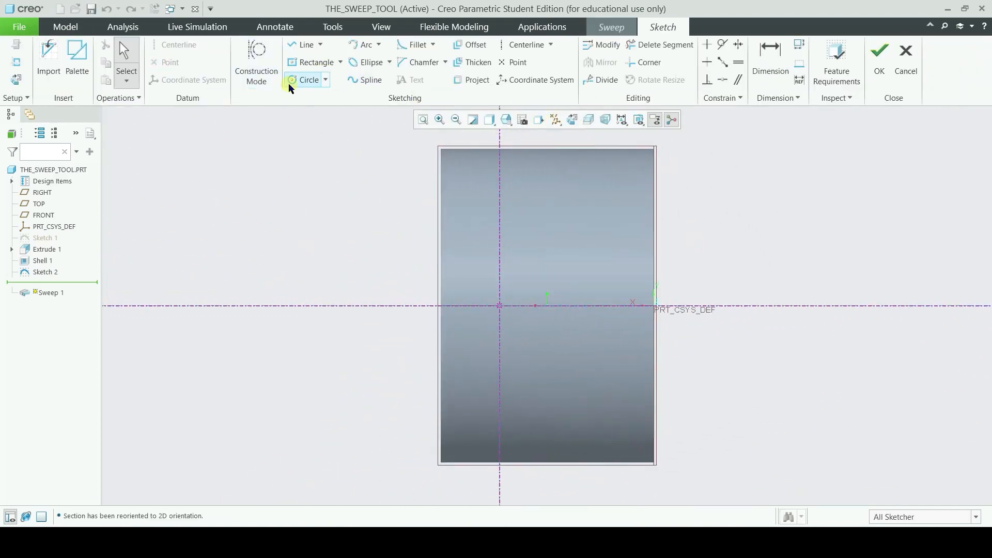
click(301, 80)
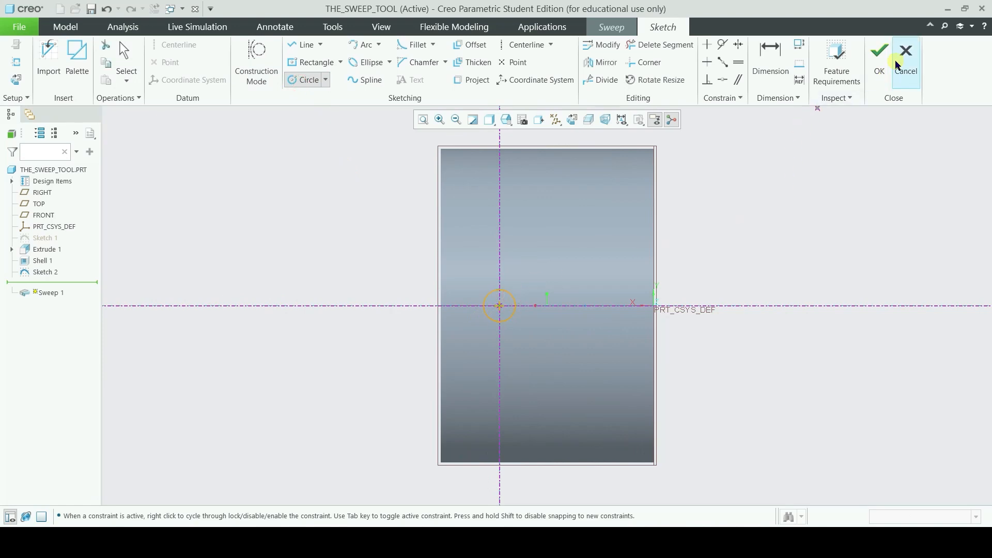
click(879, 58)
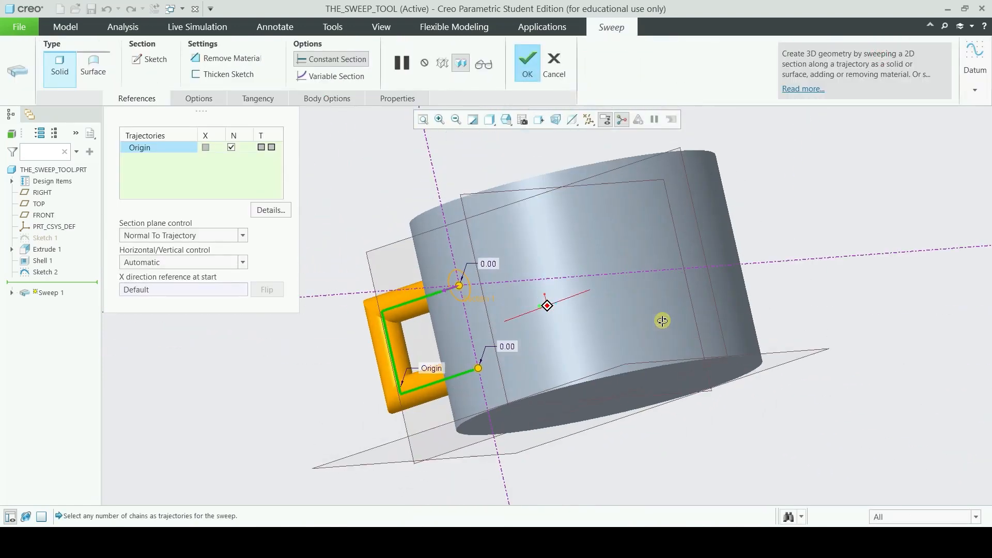
Complete the constant-section sweep as a solid round-bar handle on the side of the cylinder
middle_drag(554, 261, 546, 239)
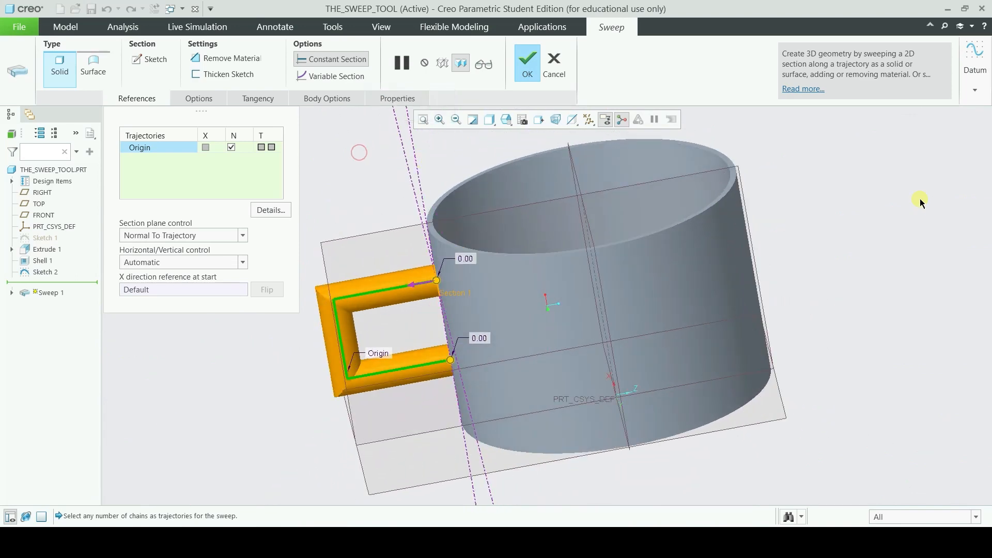
click(533, 74)
scroll(434, 317, up, 5)
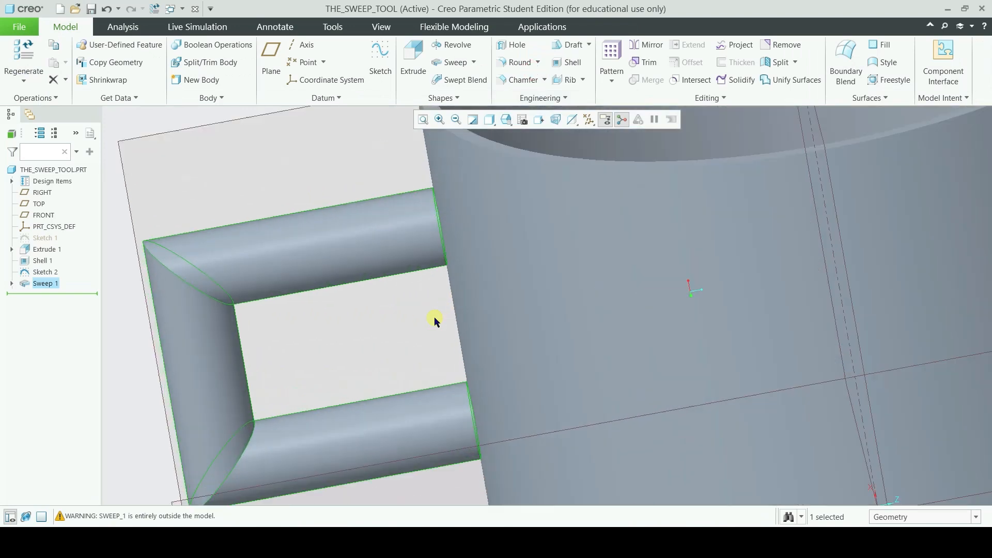
scroll(428, 294, down, 8)
mouse_move(428, 294)
middle_down()
mouse_move(532, 279)
mouse_move(598, 313)
mouse_move(599, 292)
mouse_move(580, 279)
mouse_move(569, 314)
middle_up()
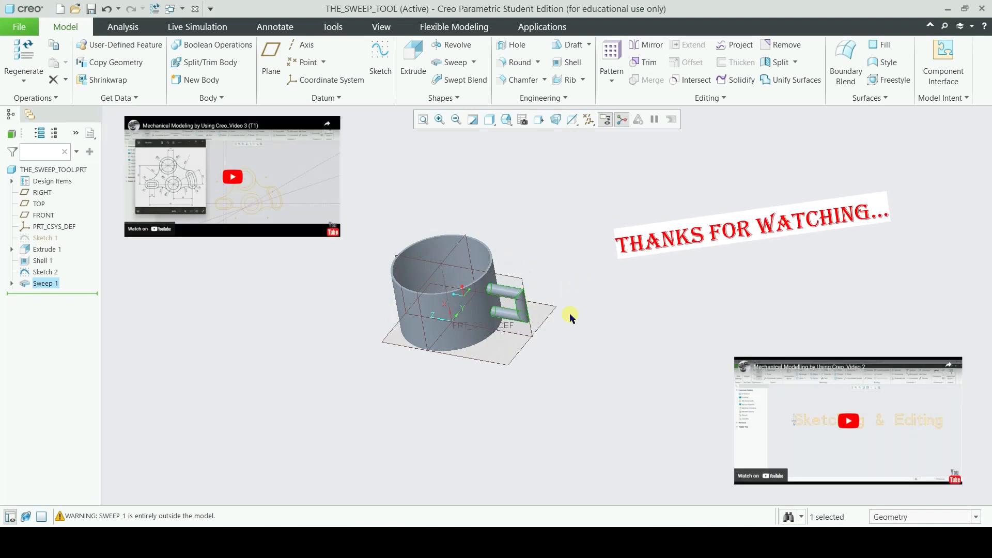